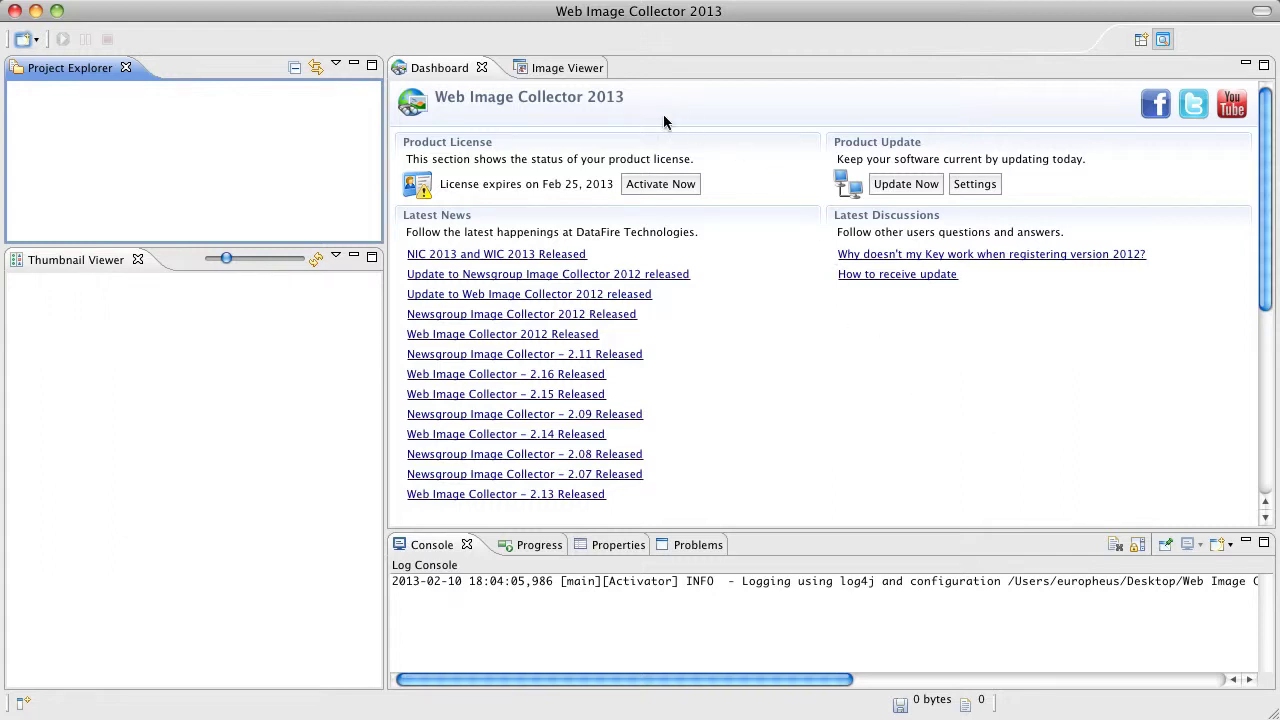
Step: Start a Basic Search Engine Project for keywords 'dogs cats' and advance to the engine choices
click(430, 70)
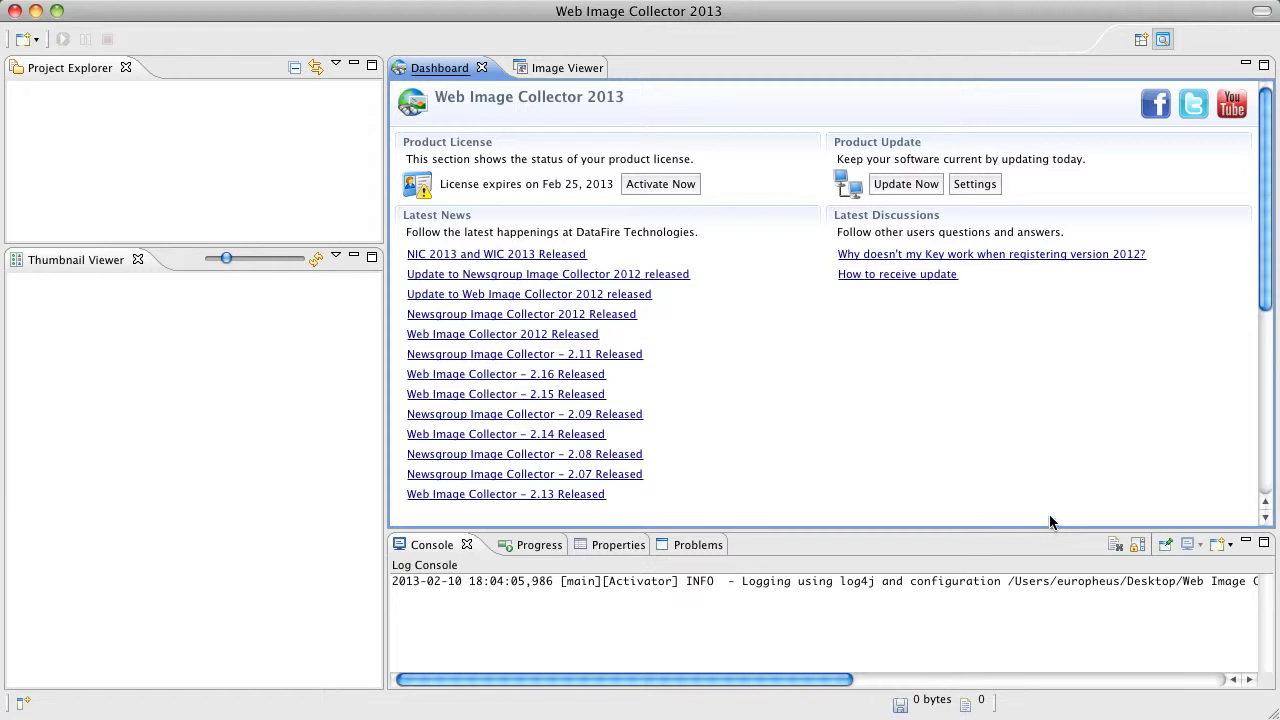
click(35, 42)
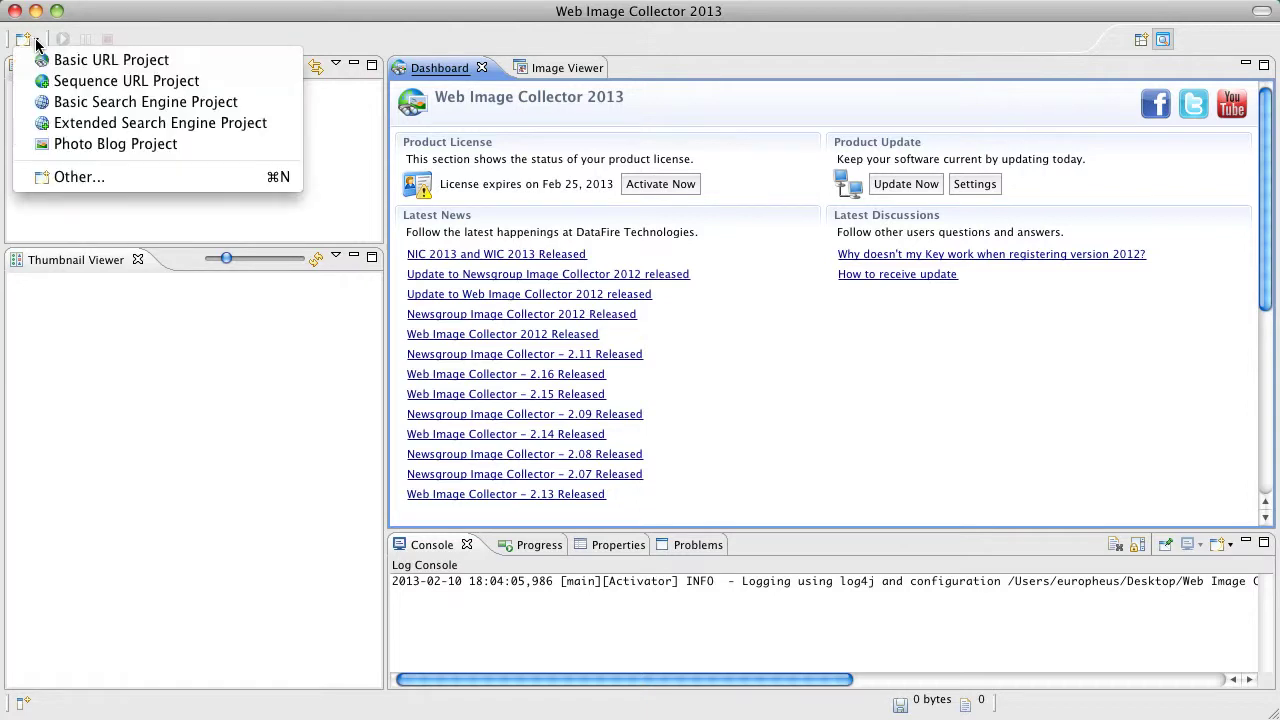
click(69, 107)
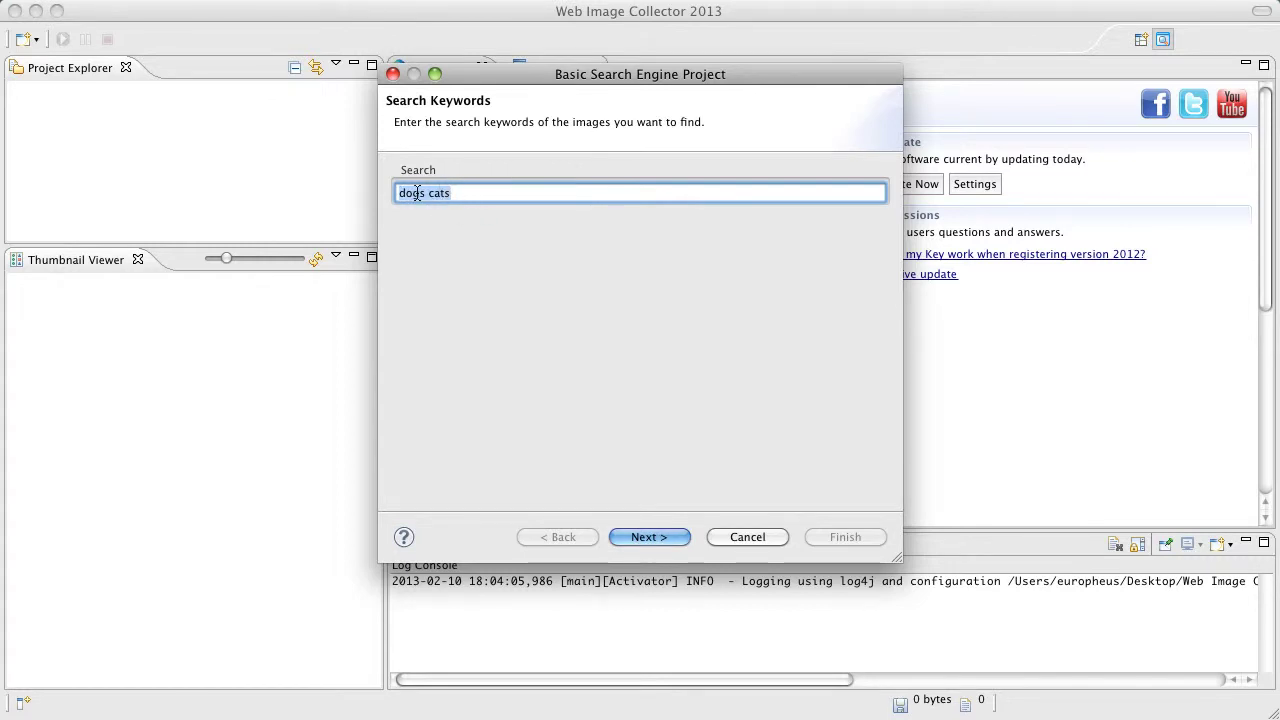
click(677, 540)
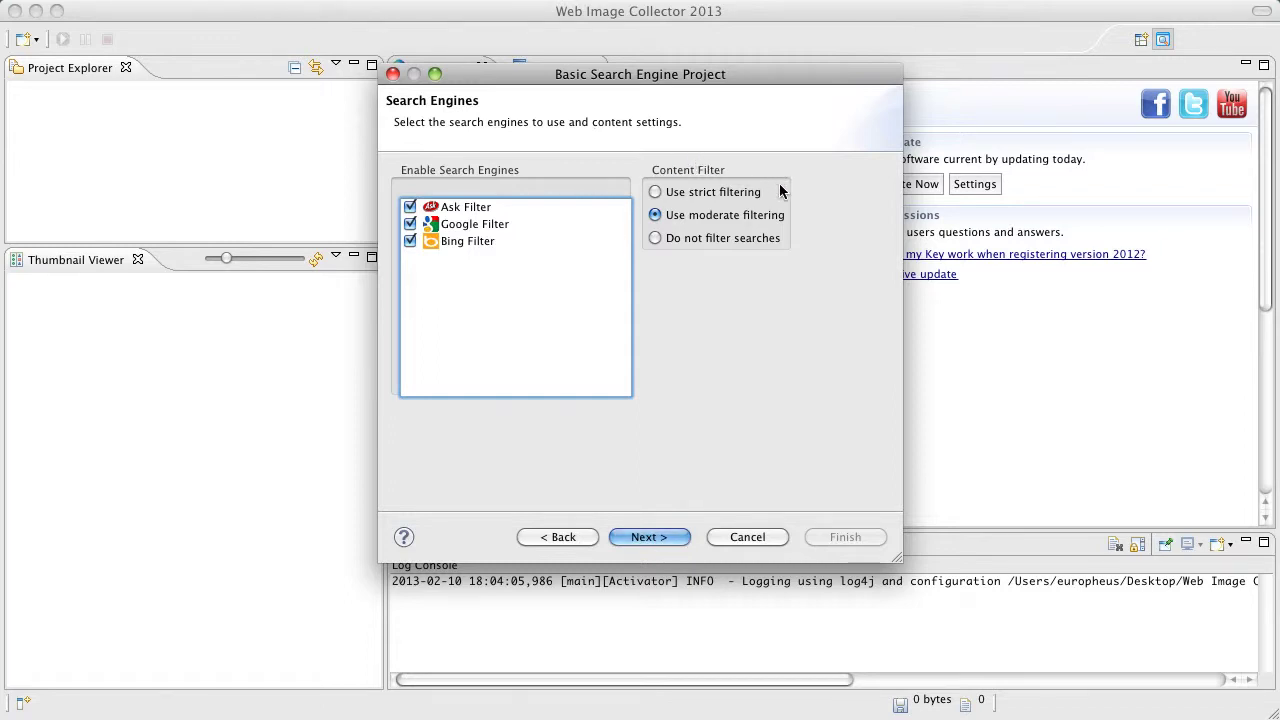
Step: Set a 10 KB minimum file size filter, trying a 100 KB maximum before unchecking it
click(649, 537)
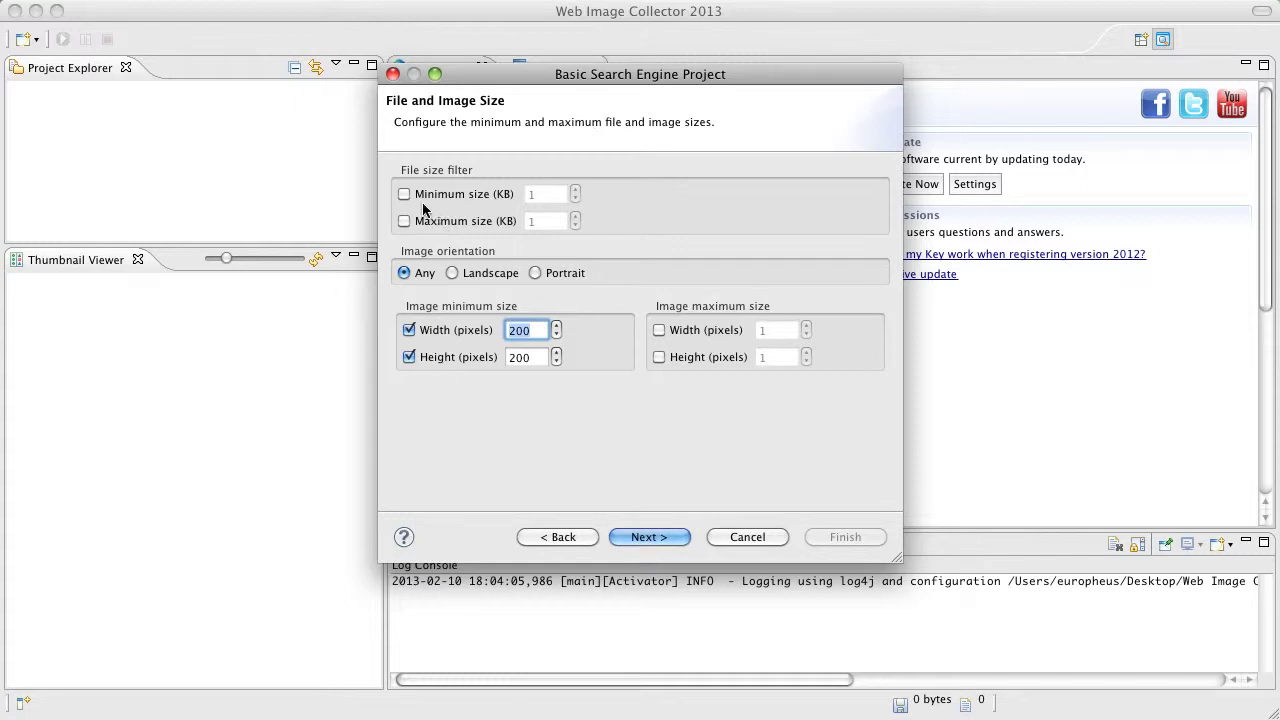
click(404, 195)
click(539, 195)
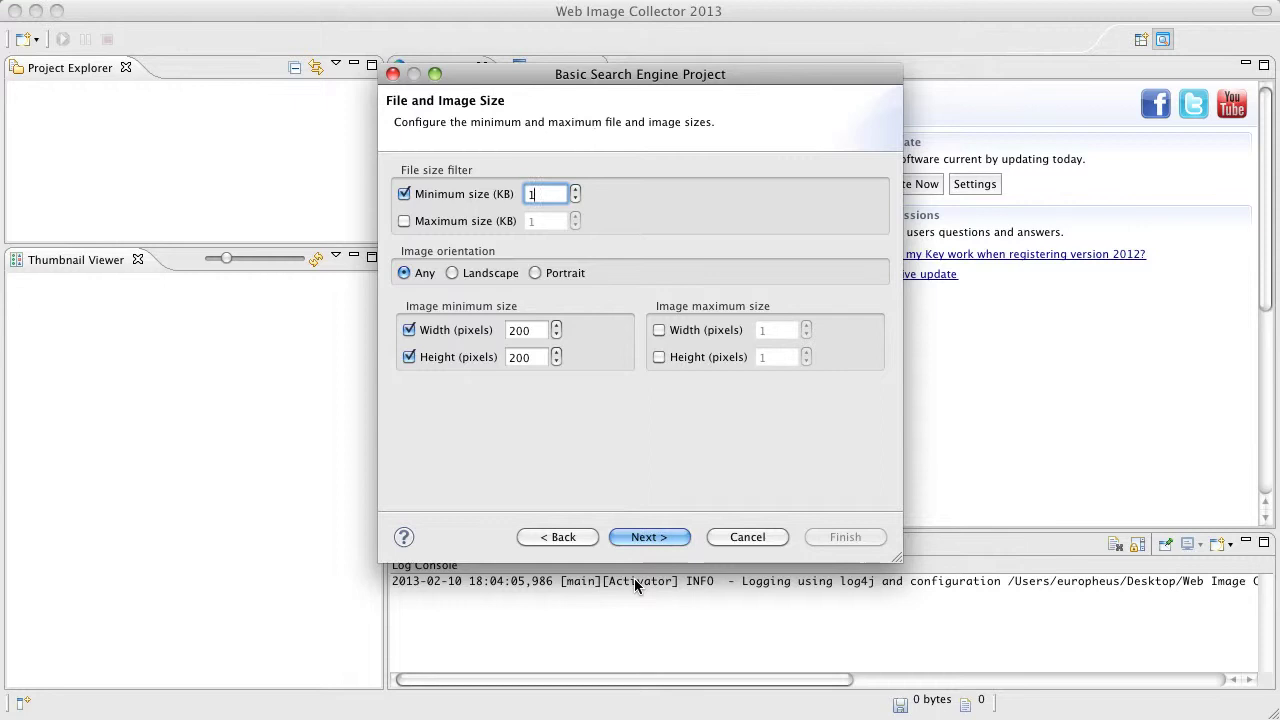
text(0)
click(405, 222)
double_click(532, 221)
text(100)
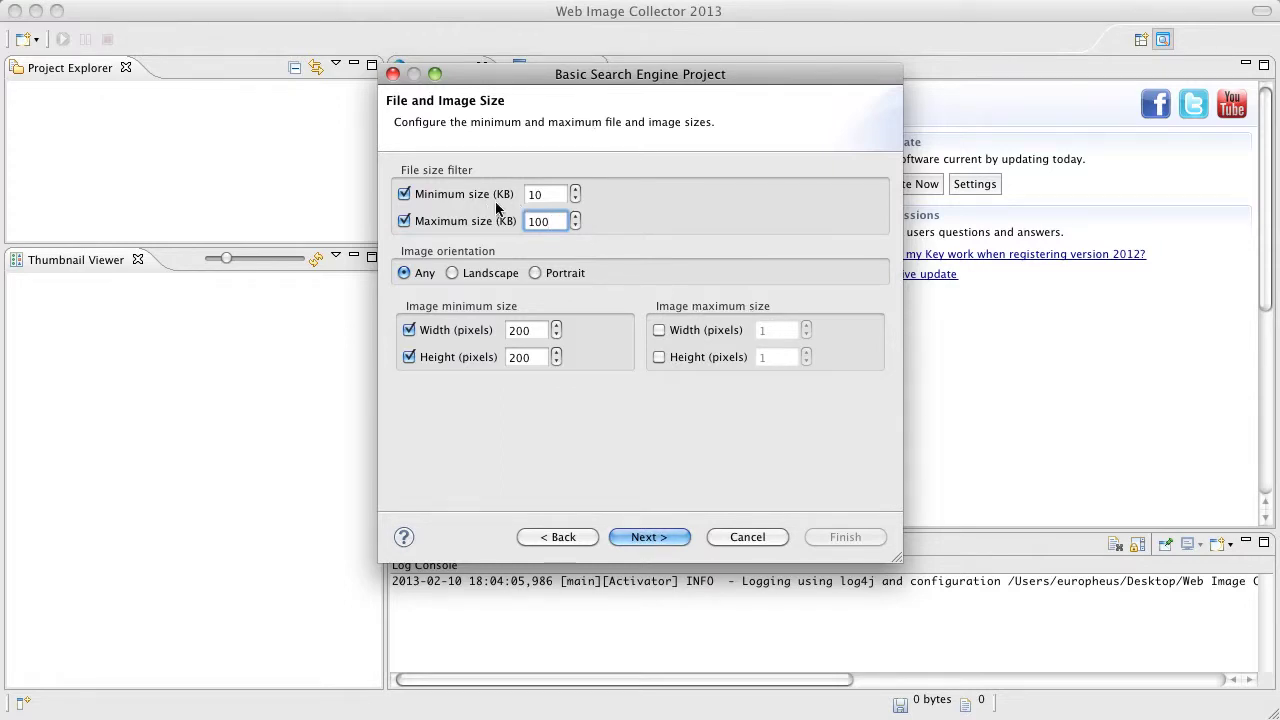
click(404, 219)
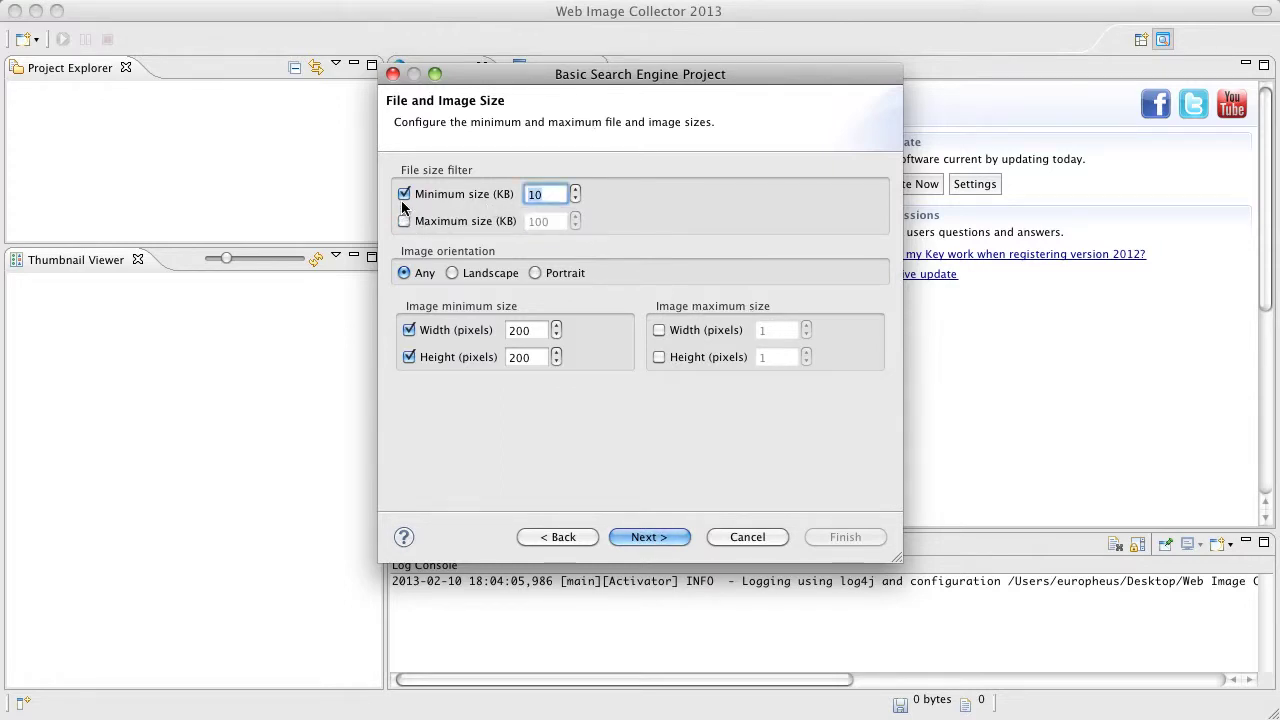
Step: Uncheck the minimum file size filter and set image orientation to Portrait
click(404, 196)
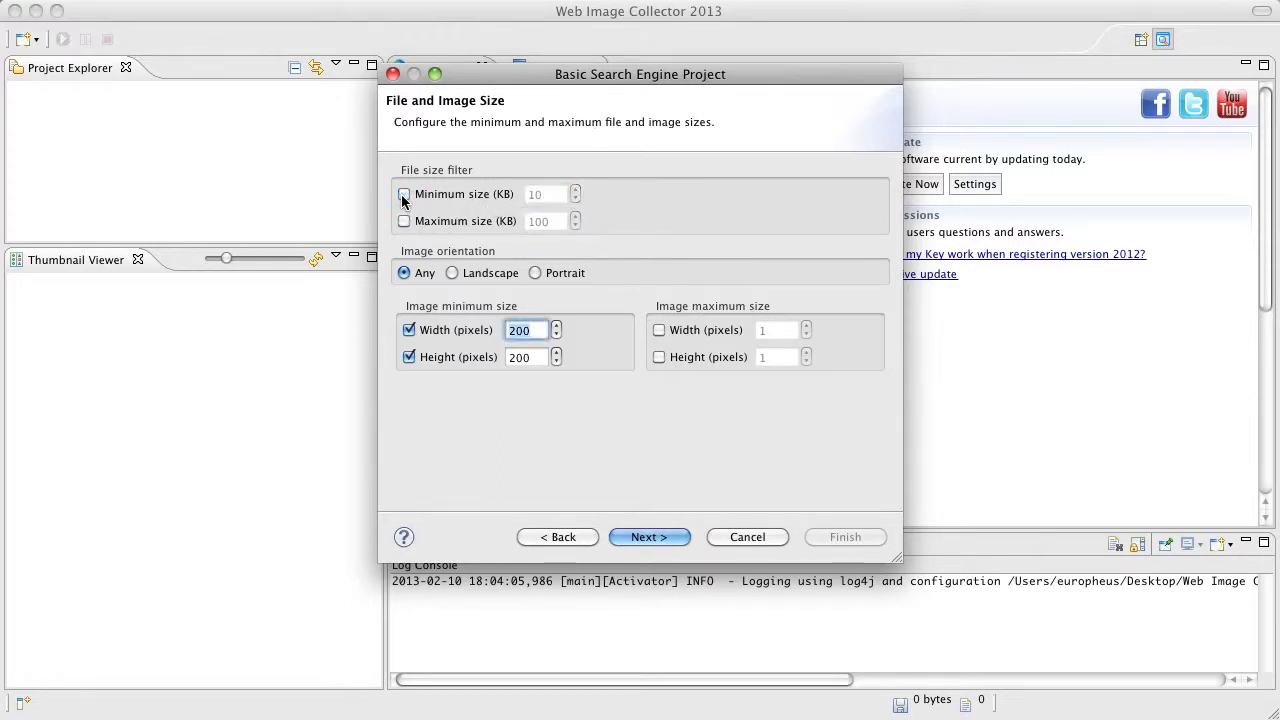
click(452, 274)
click(536, 273)
click(472, 276)
click(558, 275)
Step: Name the project 'test' and finish the wizard
click(640, 537)
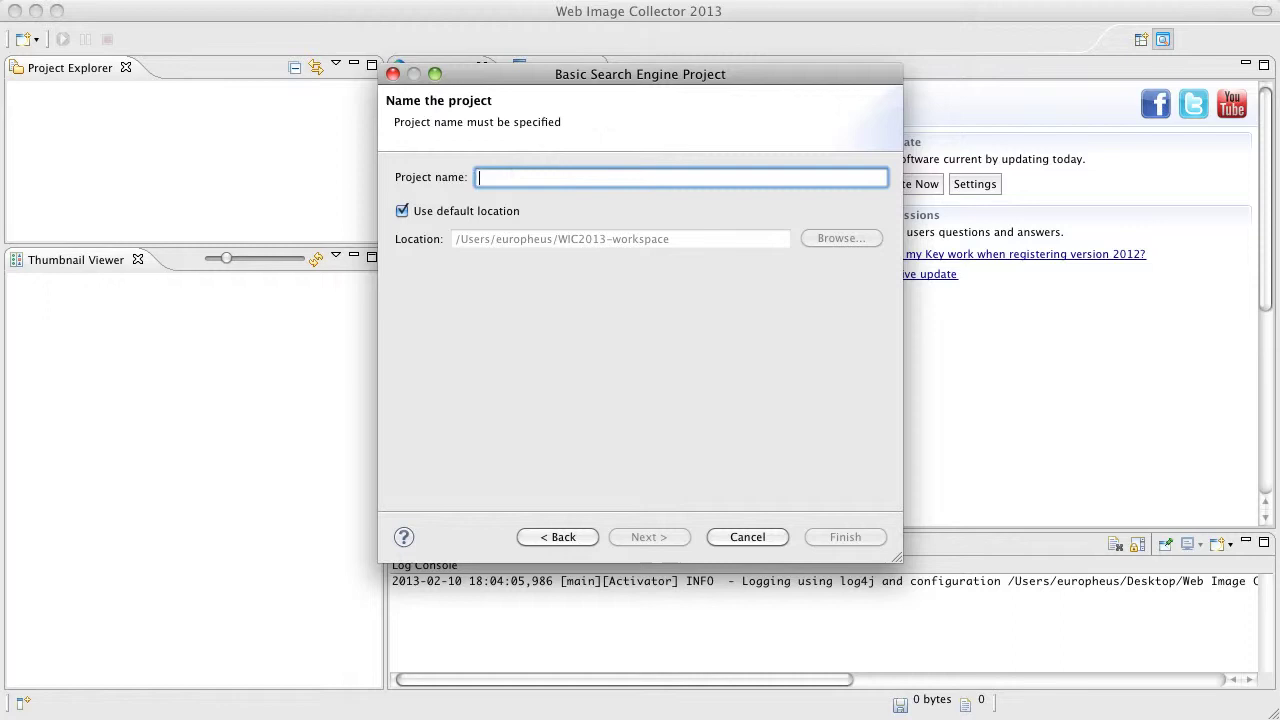
text(test)
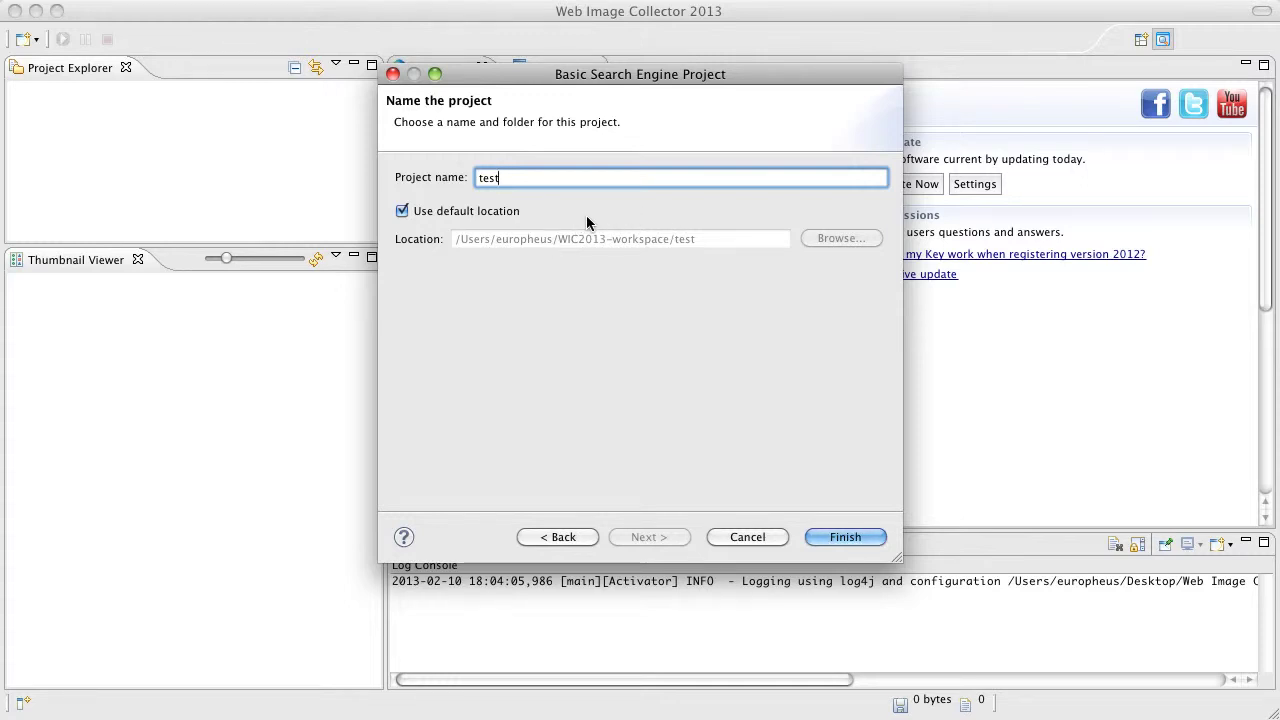
click(848, 537)
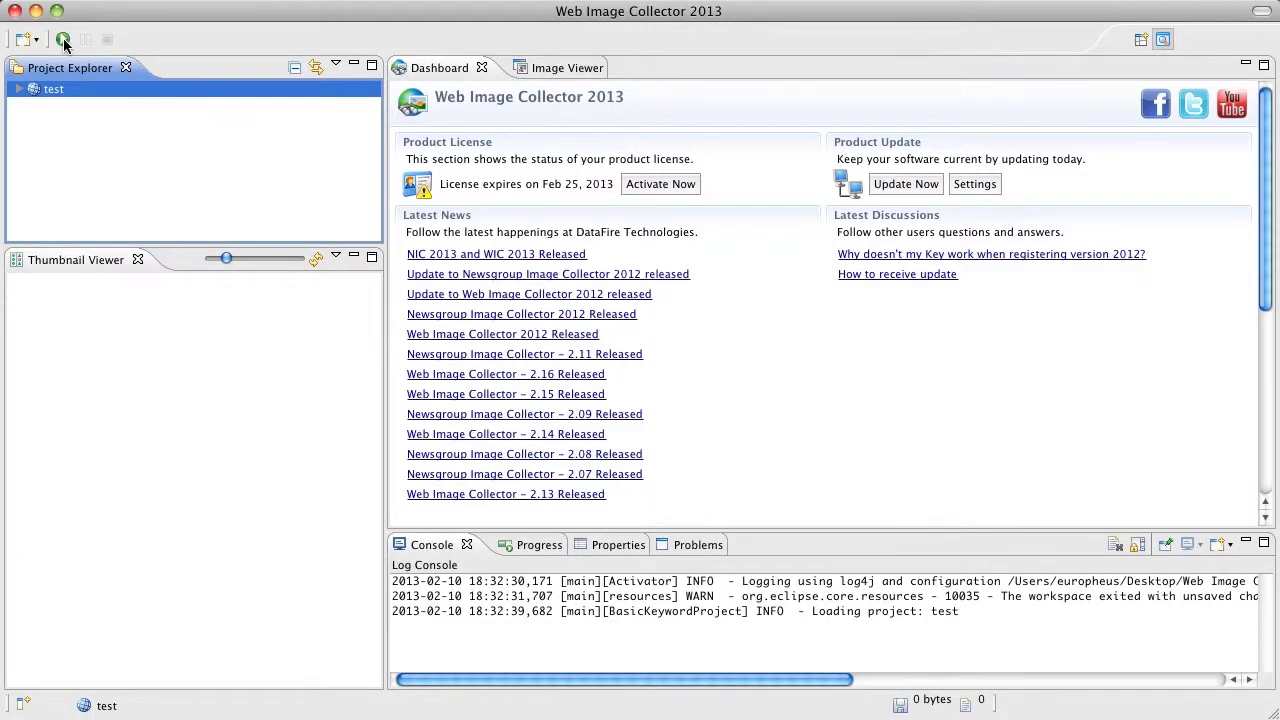
Step: Run image collection and expand the test project to reveal its images folder
click(63, 40)
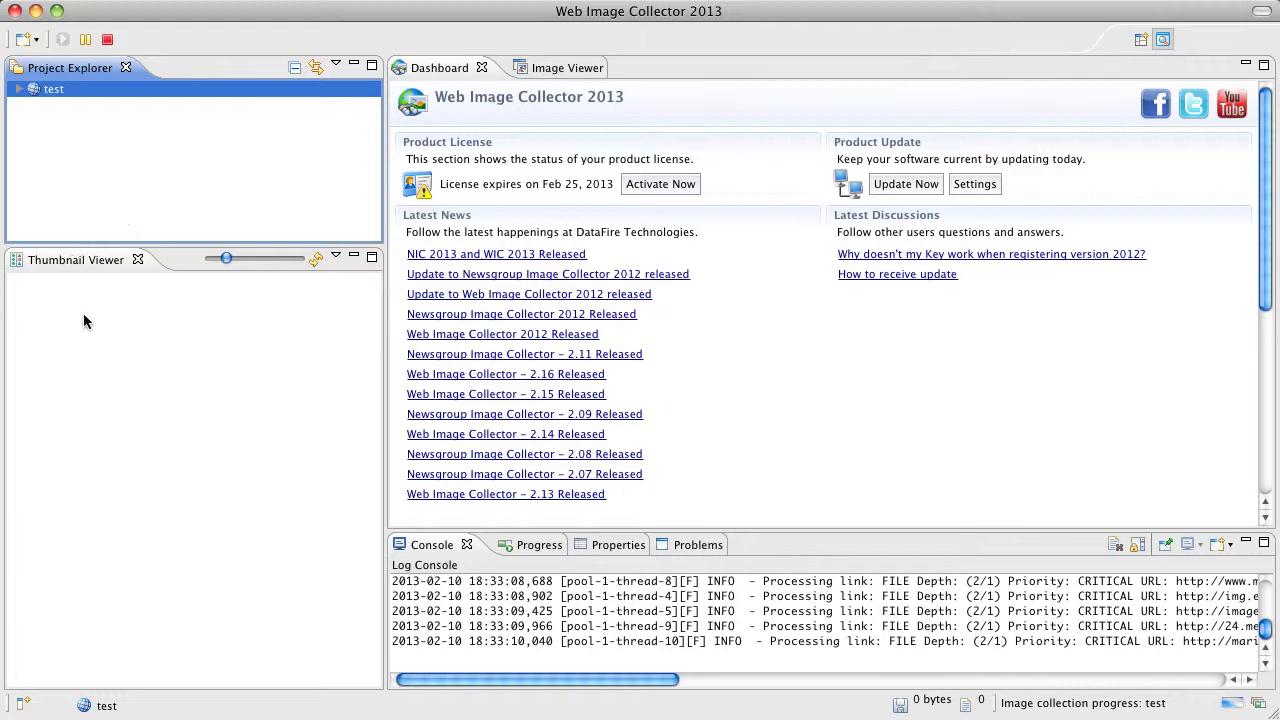
double_click(207, 94)
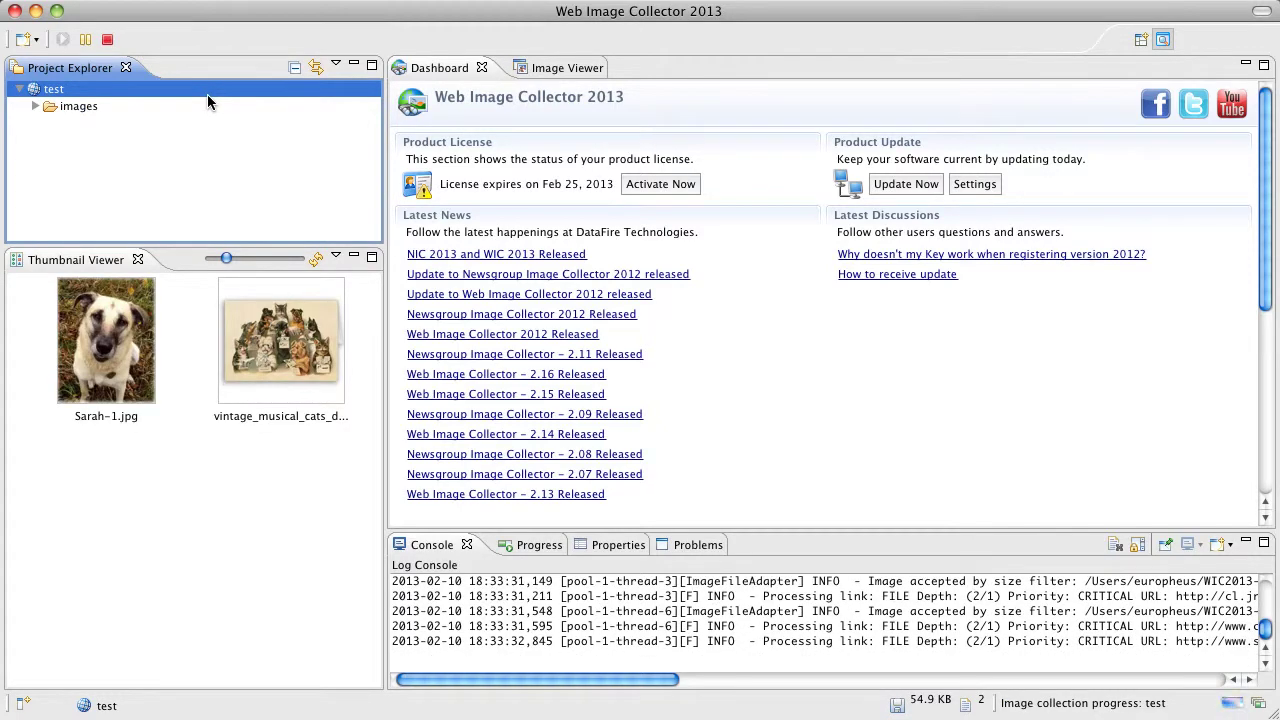
Step: In the Image Viewer, preview Sarah-1.jpg, the grey cat, dv413031.jpg, the hugging pair, then the kitten-on-head dog
click(529, 70)
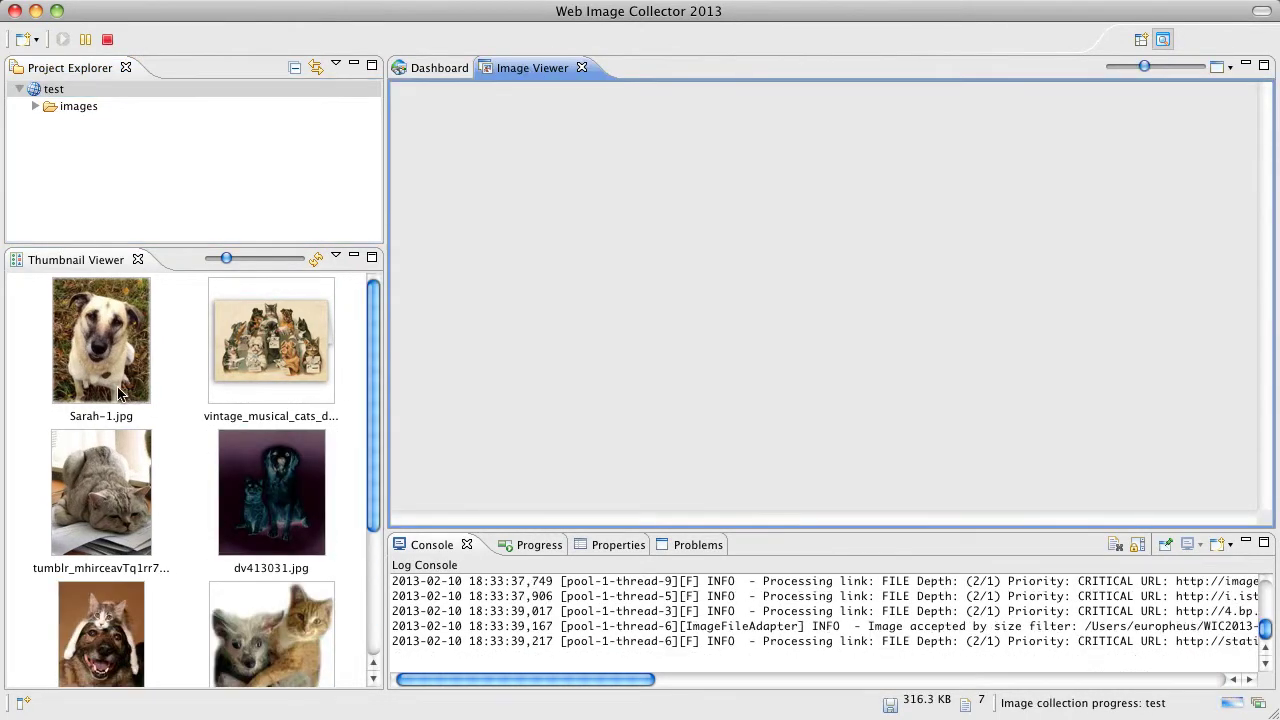
click(110, 375)
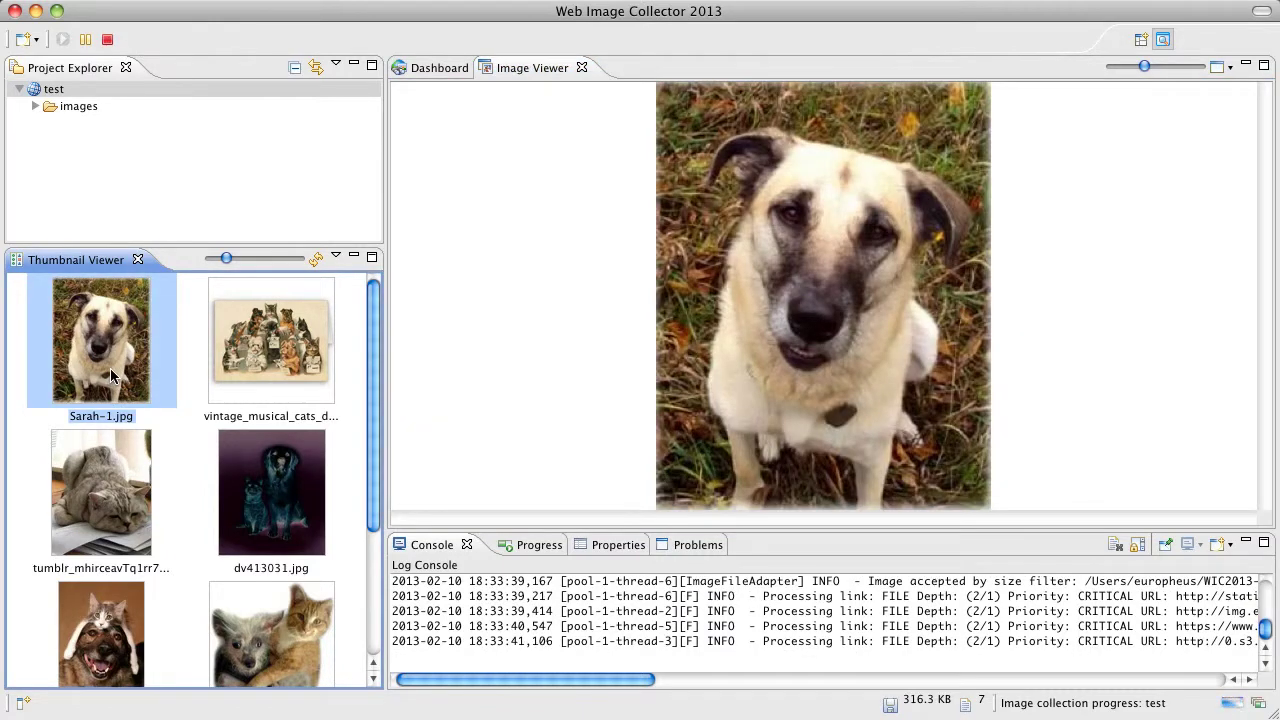
click(123, 487)
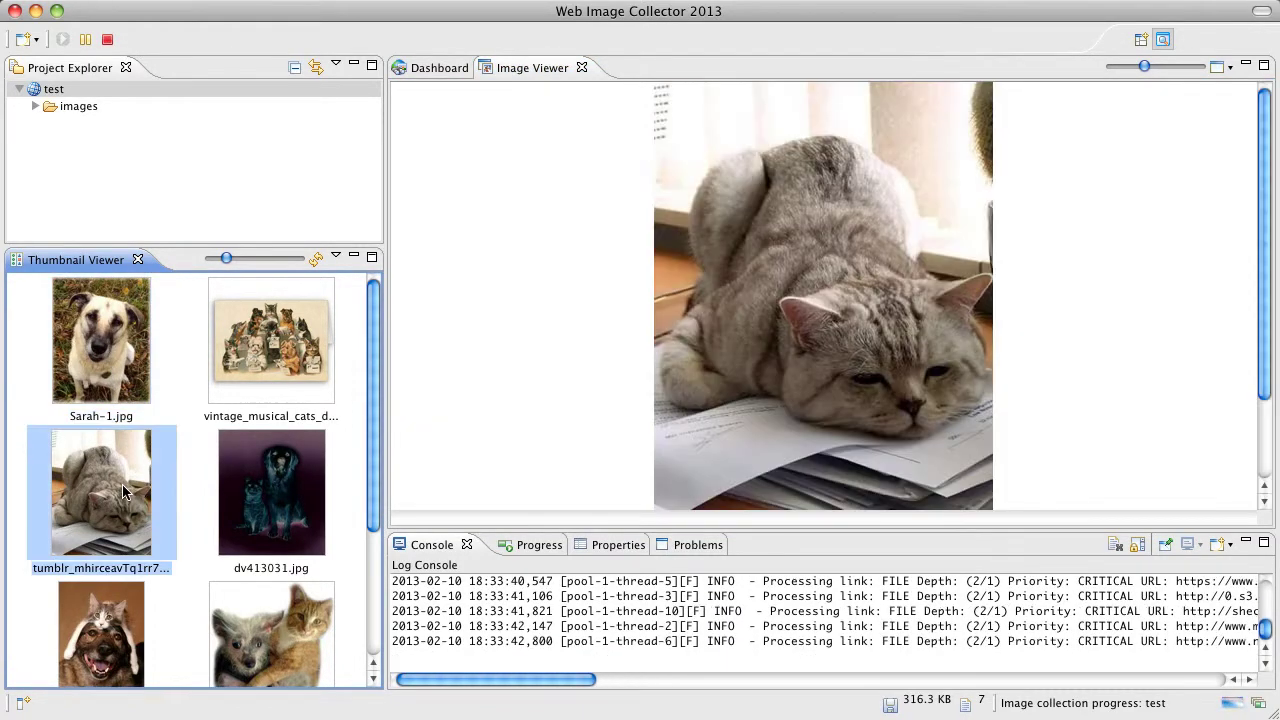
click(252, 506)
click(282, 647)
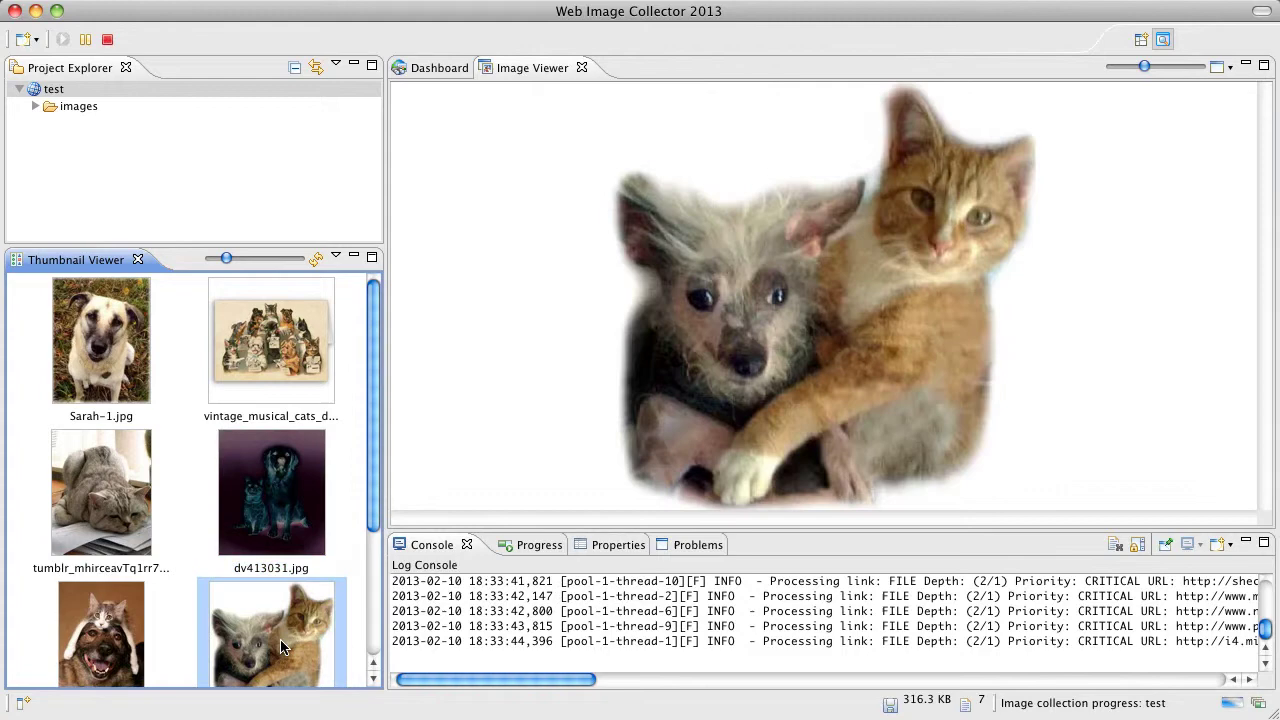
click(120, 642)
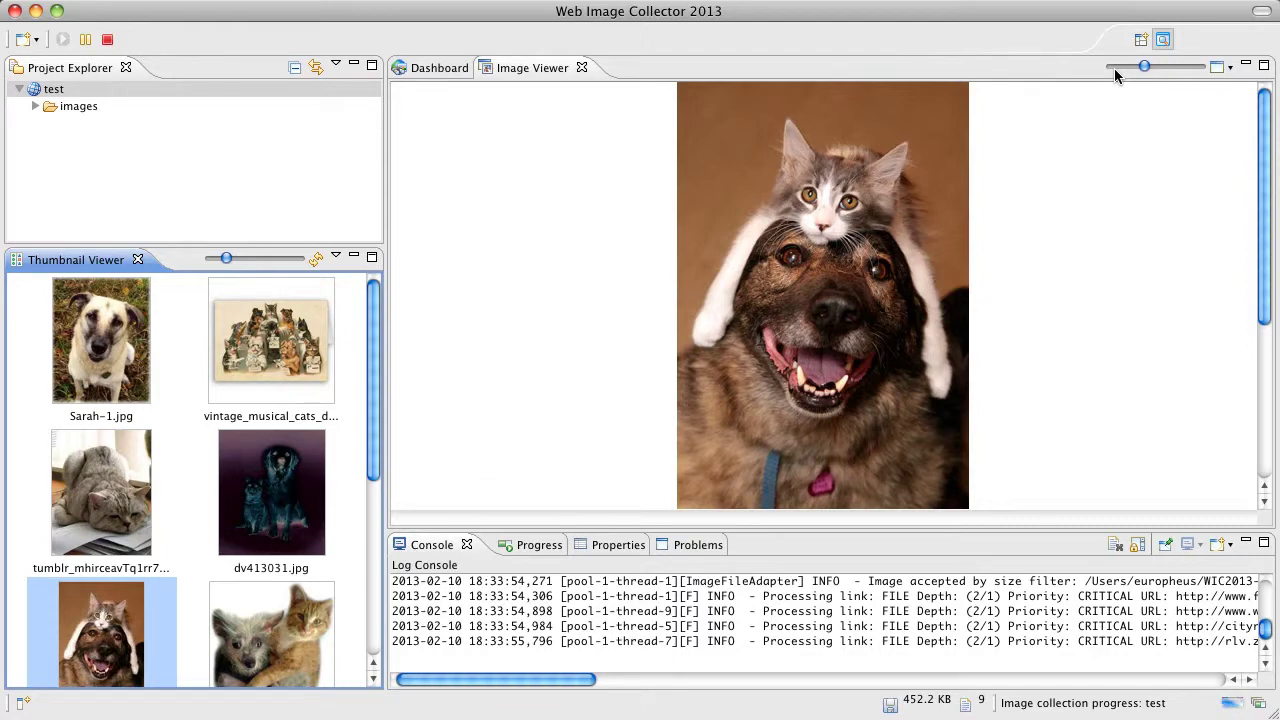
Step: Zoom closely into the kitten's face with the slider and pan around the image
click(1146, 66)
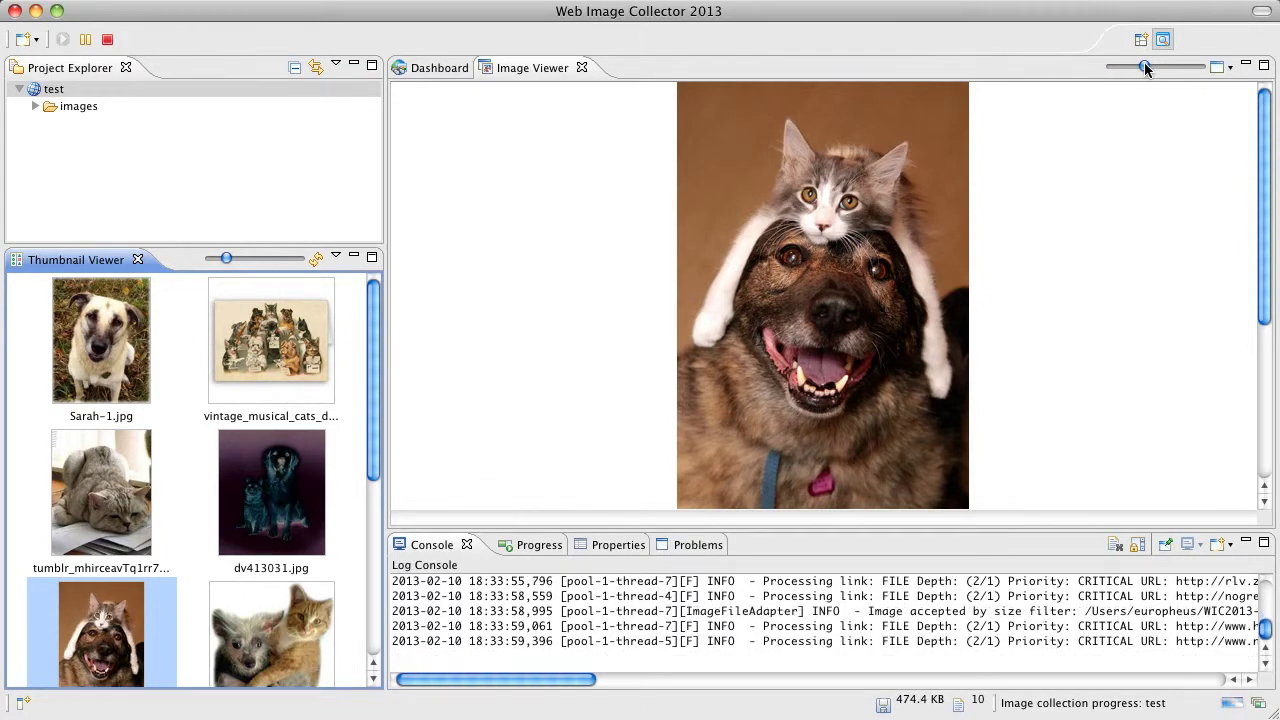
mouse_move(1146, 66)
mouse_down()
mouse_move(1169, 68)
mouse_move(1153, 67)
mouse_up()
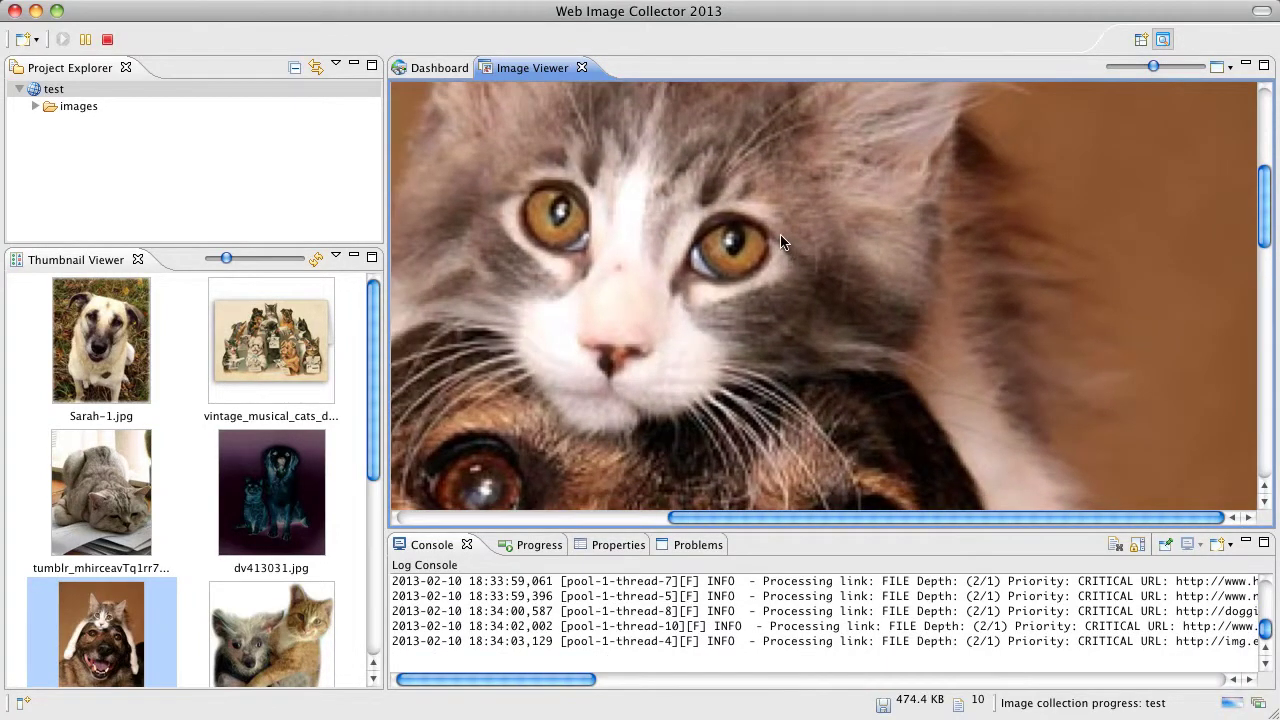
scroll(826, 286, up, 2)
drag(826, 286, 1027, 175)
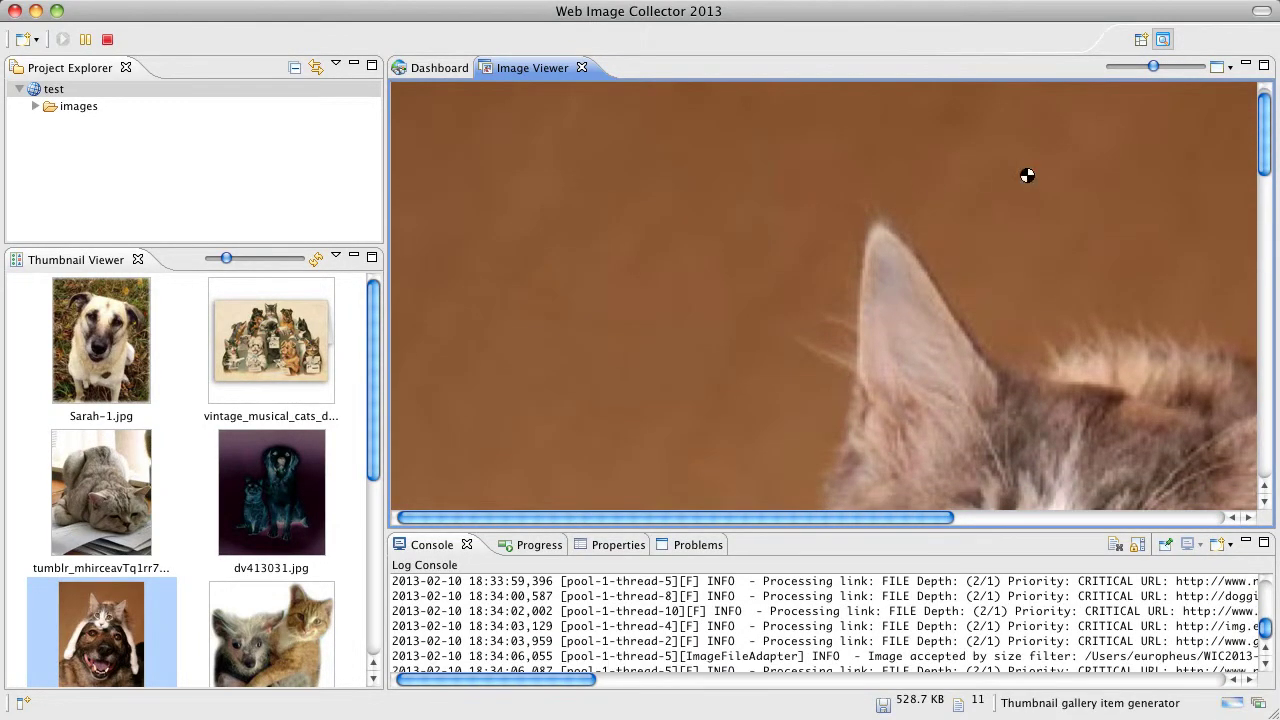
Step: Apply Fit Canvas, then 200% zoom, and preview the grey cat photo enlarged
click(1232, 70)
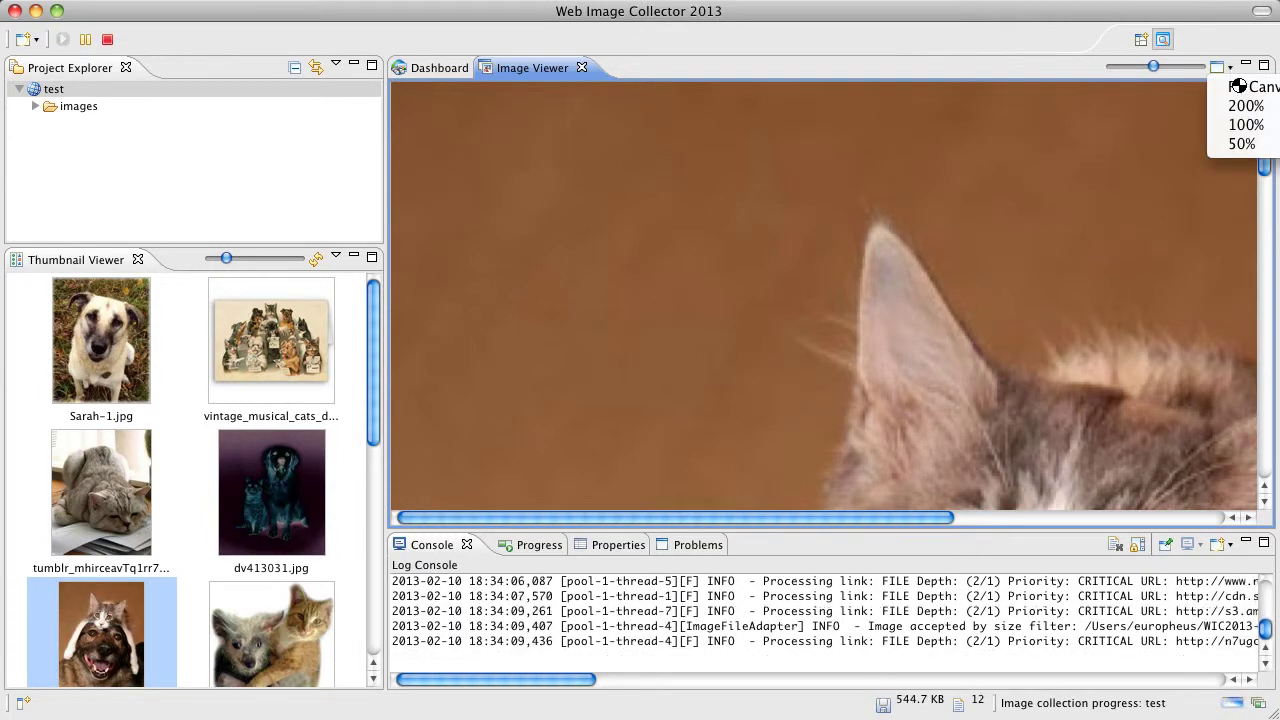
click(1232, 86)
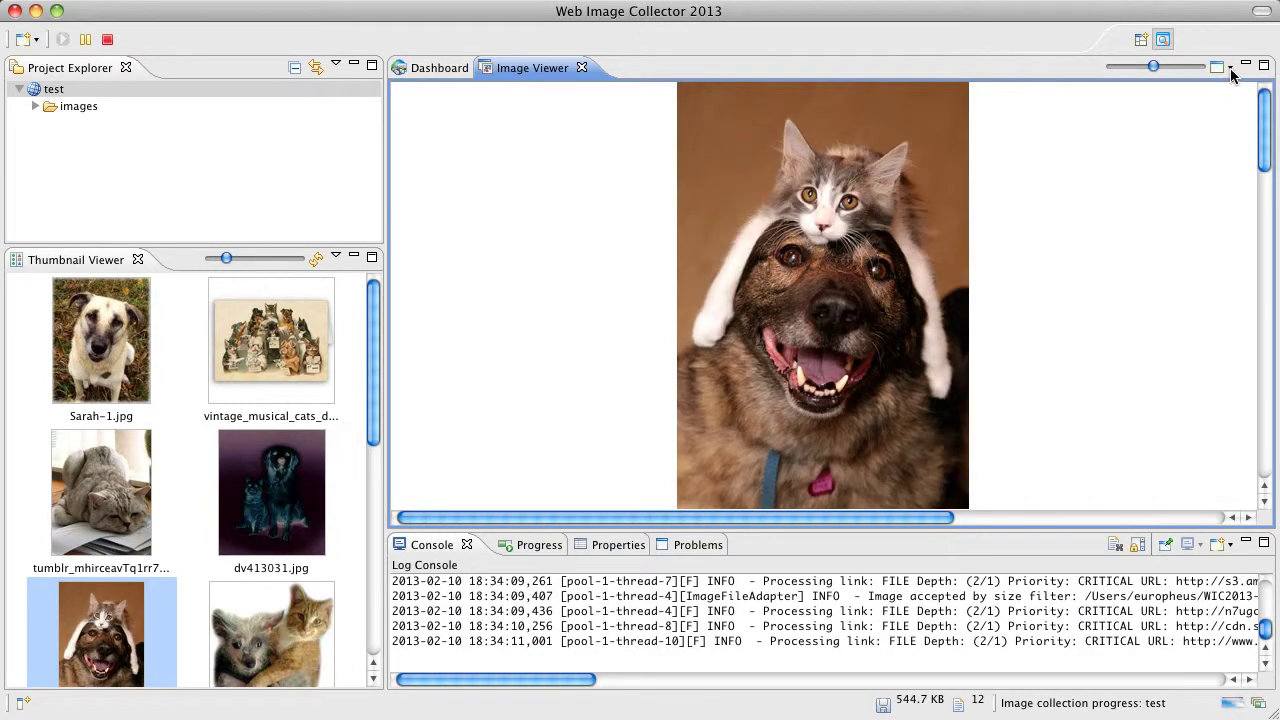
click(1231, 68)
click(1242, 112)
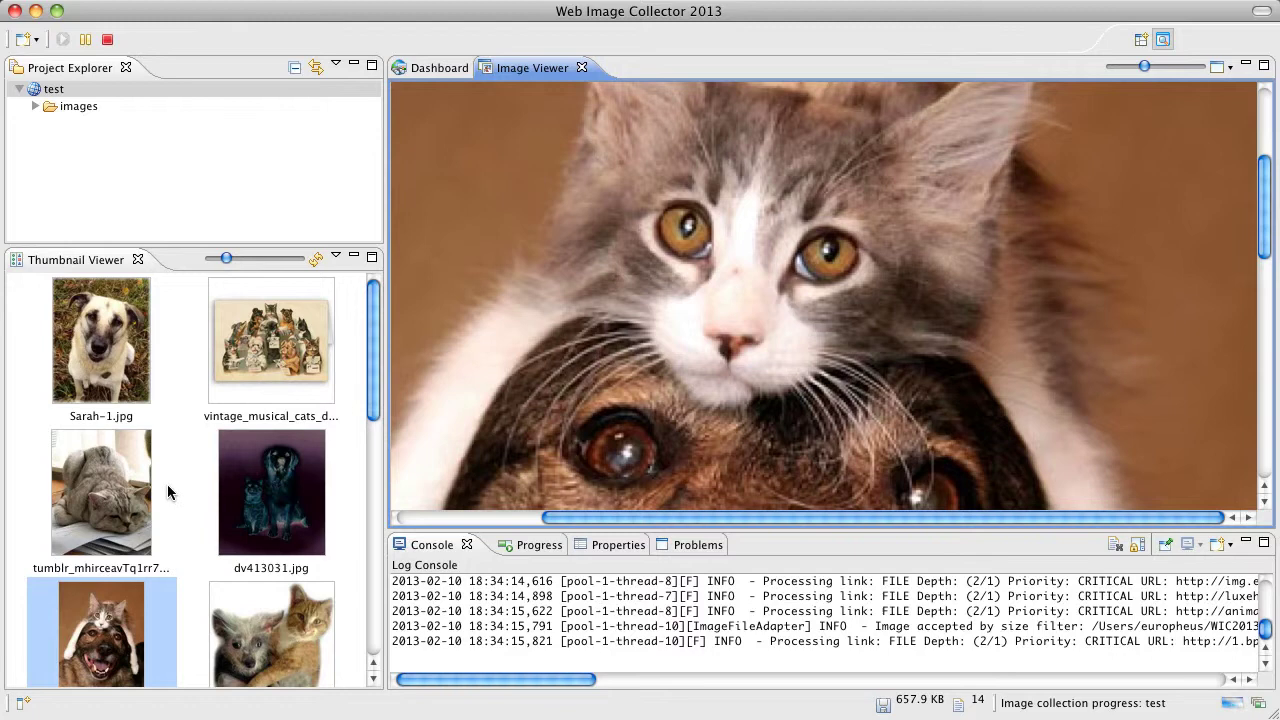
click(142, 508)
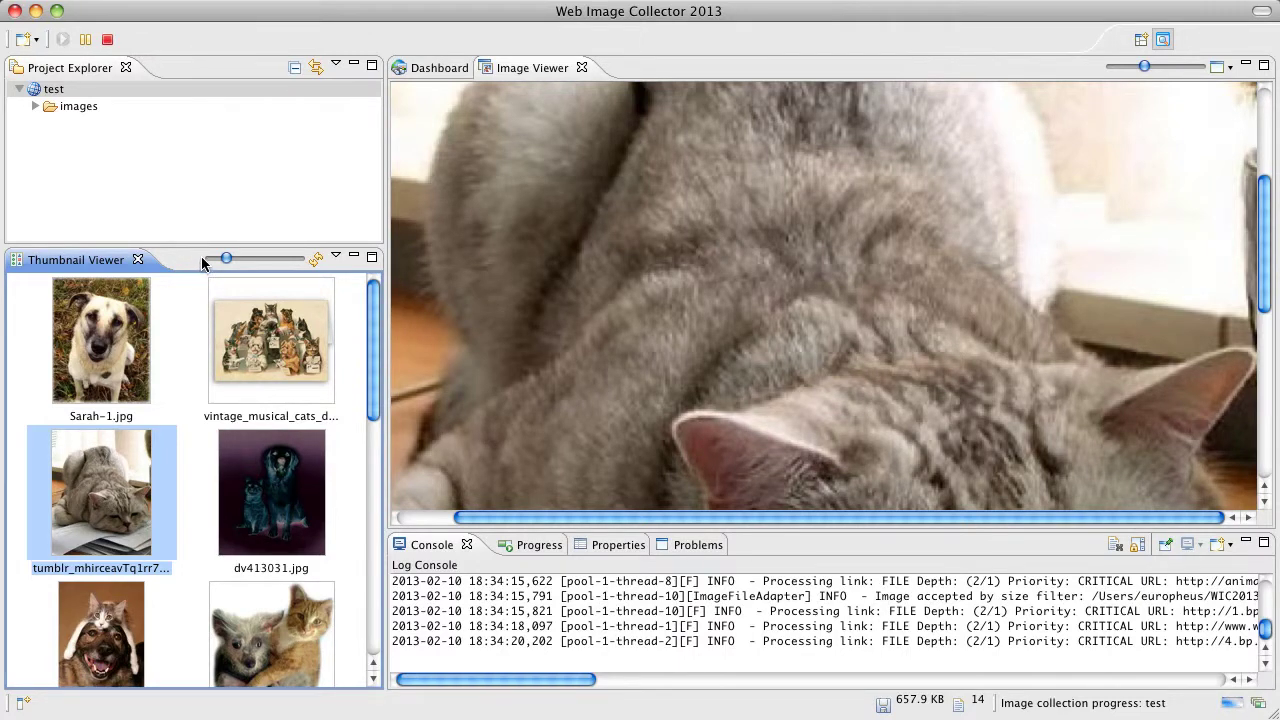
Step: Enlarge the thumbnails, refresh the gallery, and open then dismiss a cat thumbnail's context menu
mouse_move(221, 258)
mouse_down()
mouse_move(248, 257)
mouse_move(219, 258)
mouse_up()
click(316, 260)
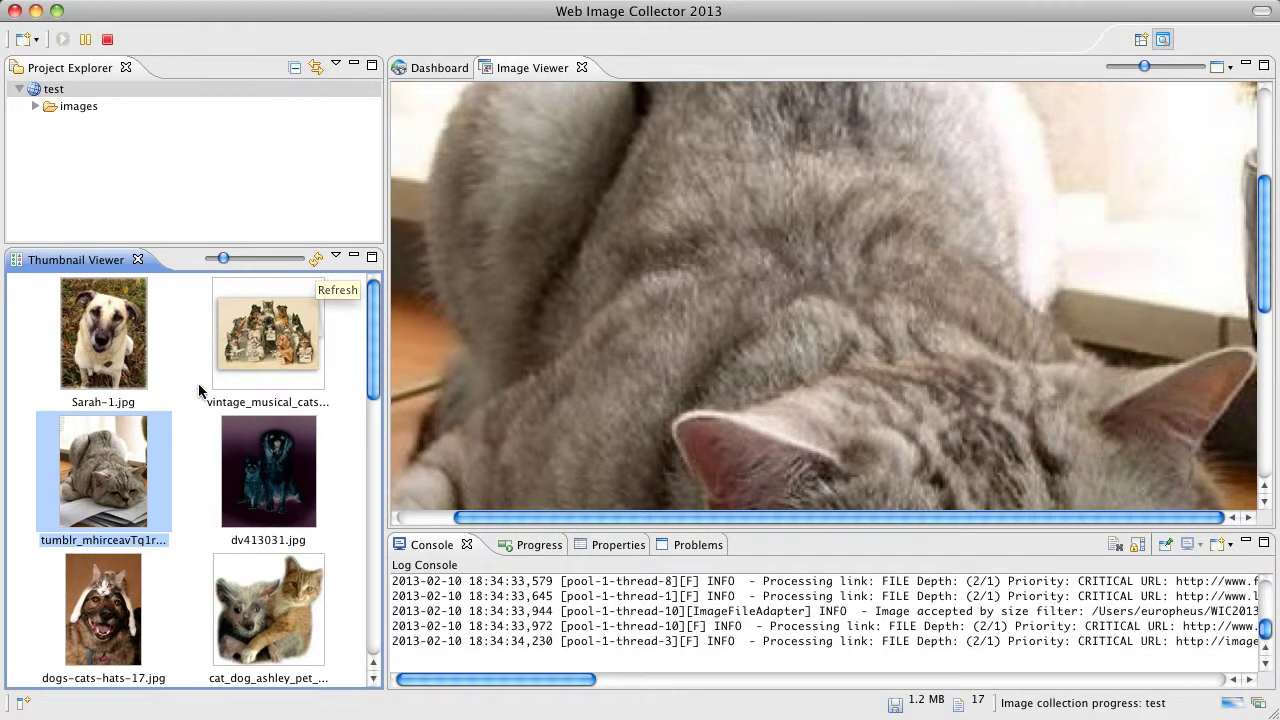
right_click(143, 433)
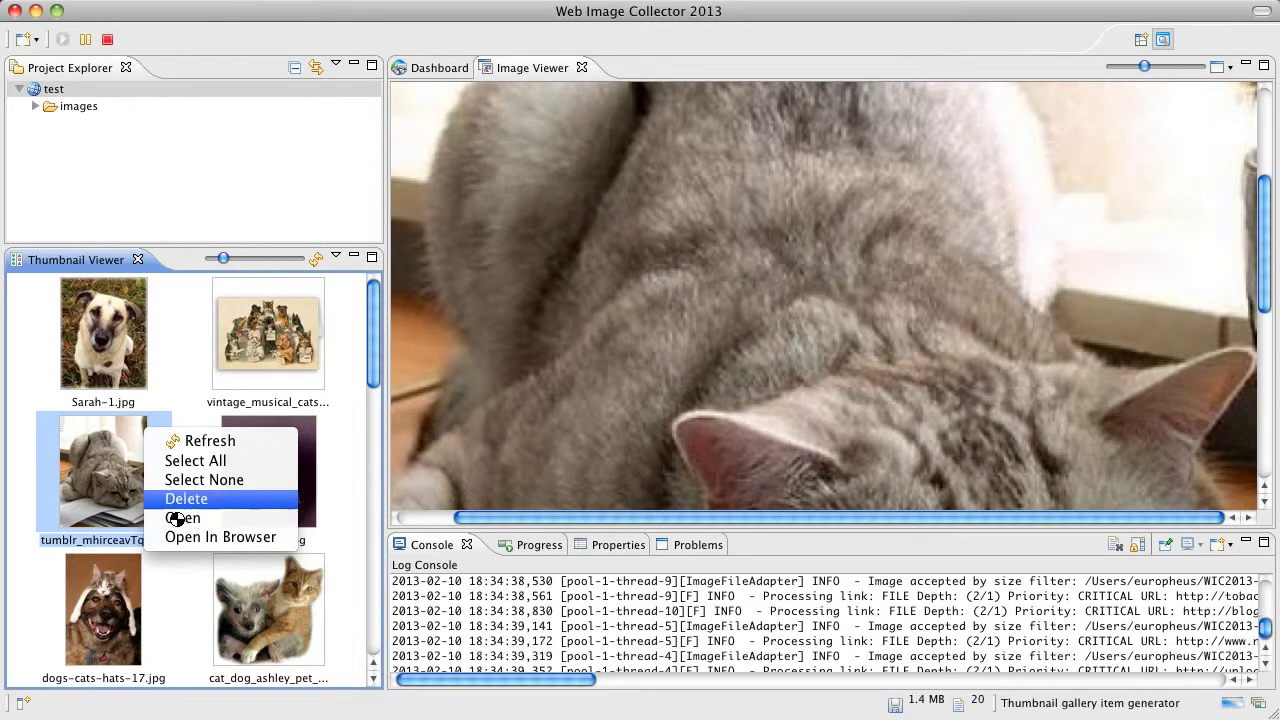
click(115, 482)
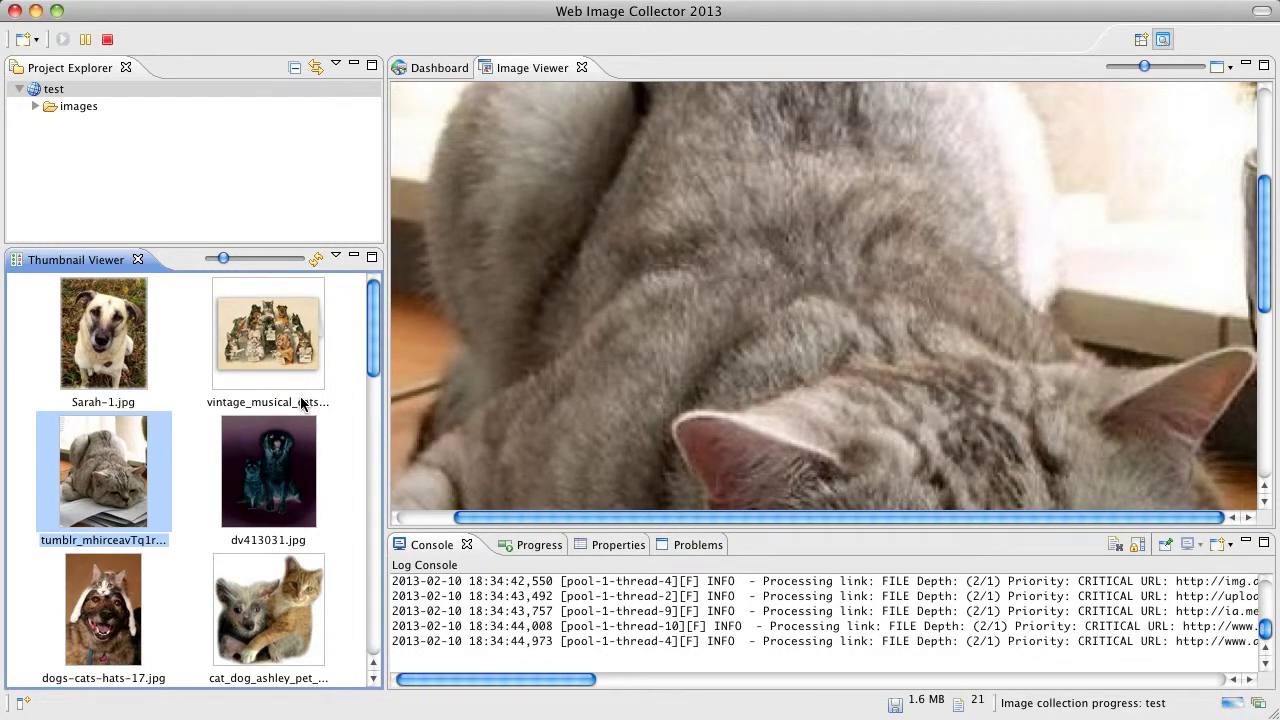
Step: Show the grey cat image's Properties table and scroll through its 422 x 532 dimensions and URLs
click(582, 544)
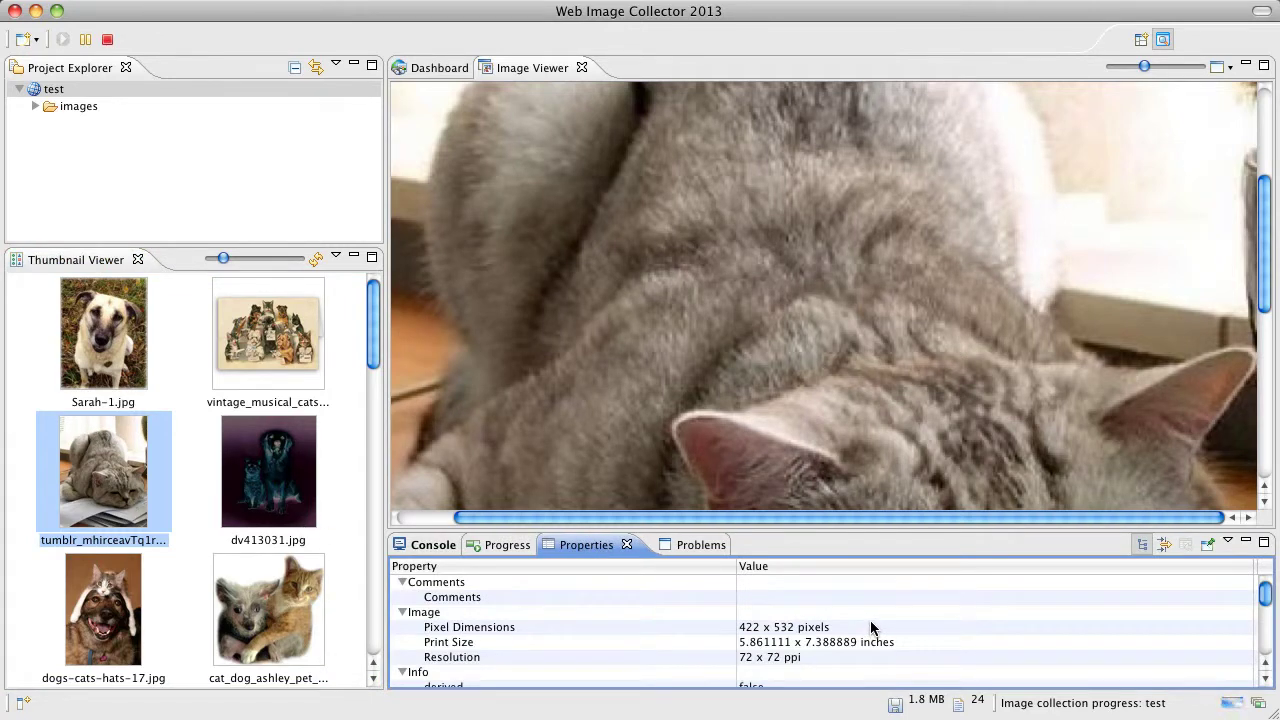
scroll(872, 627, down, 1)
scroll(872, 627, down, 5)
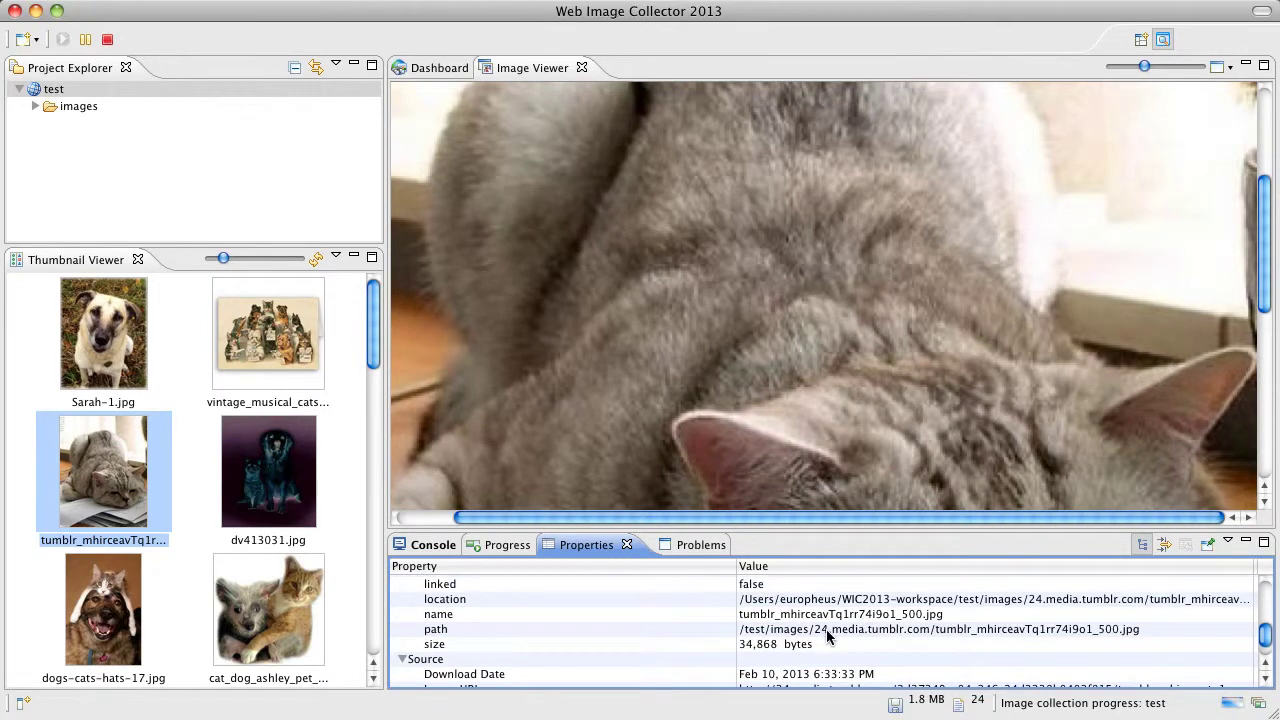
scroll(826, 629, down, 2)
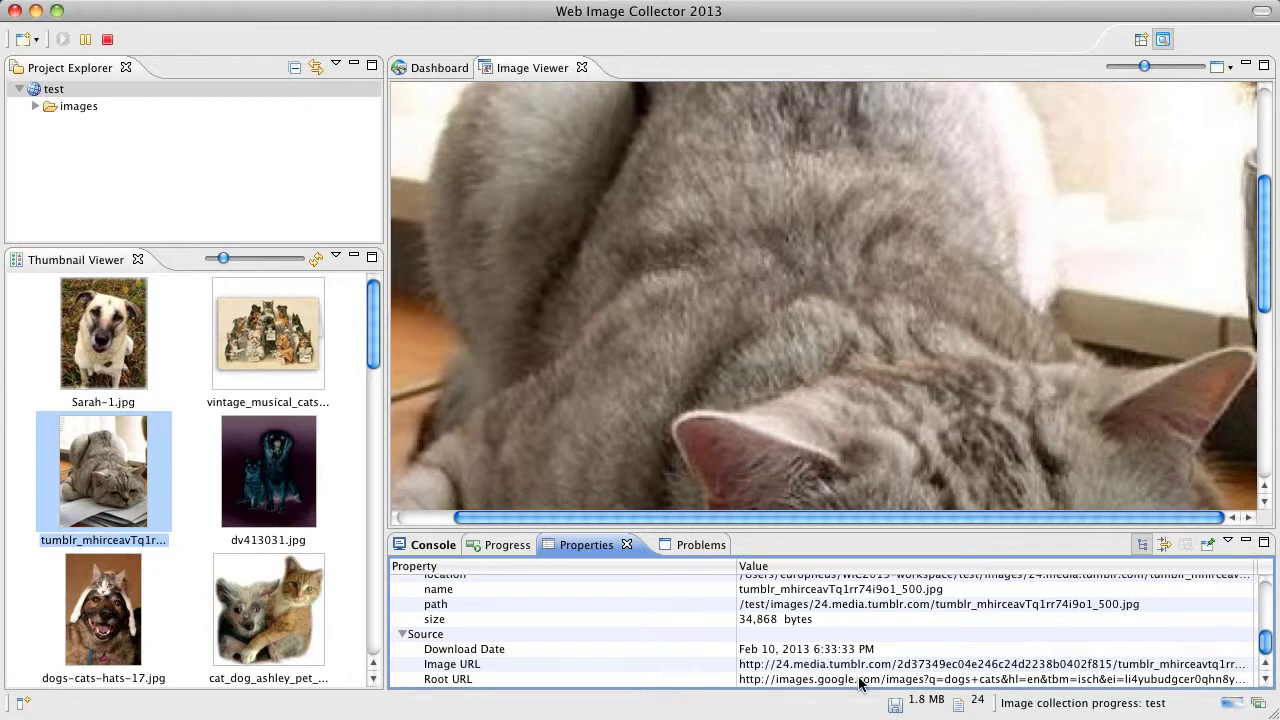
scroll(618, 614, up, 10)
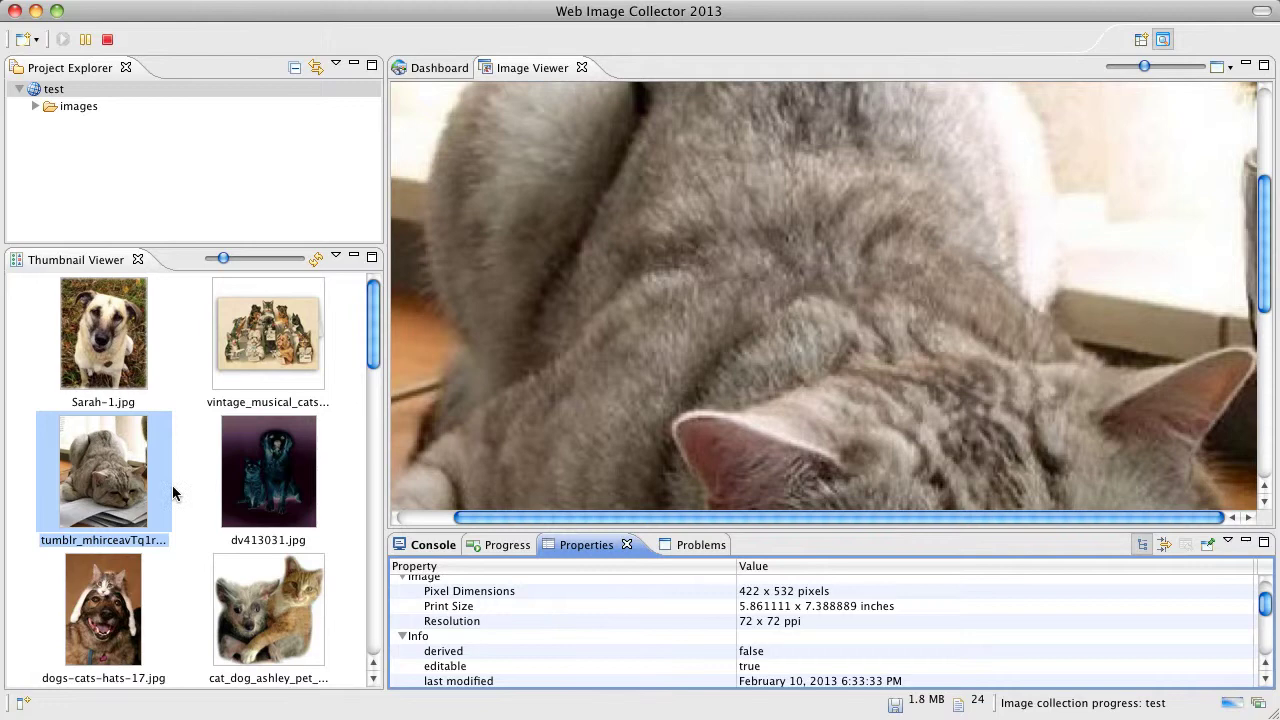
Step: Dismiss a thumbnail's context menu, then stop the collection at 30 images (2.2 MB)
right_click(122, 476)
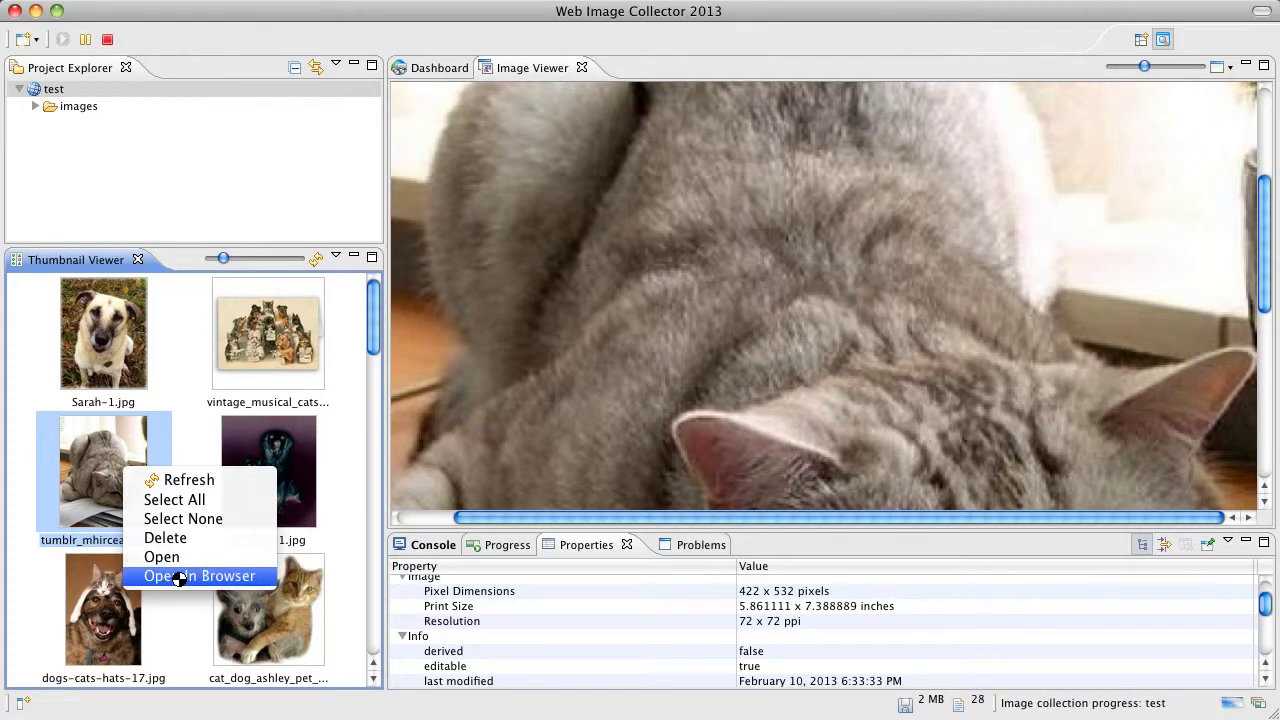
click(364, 340)
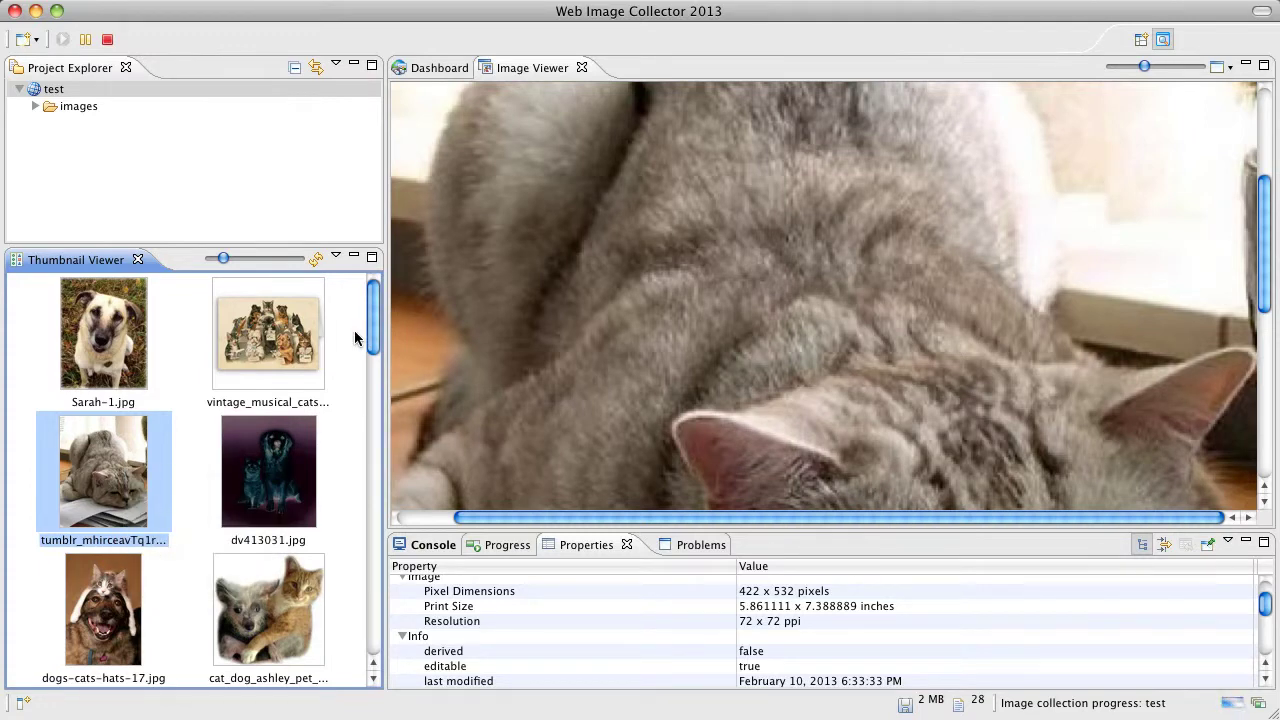
click(108, 41)
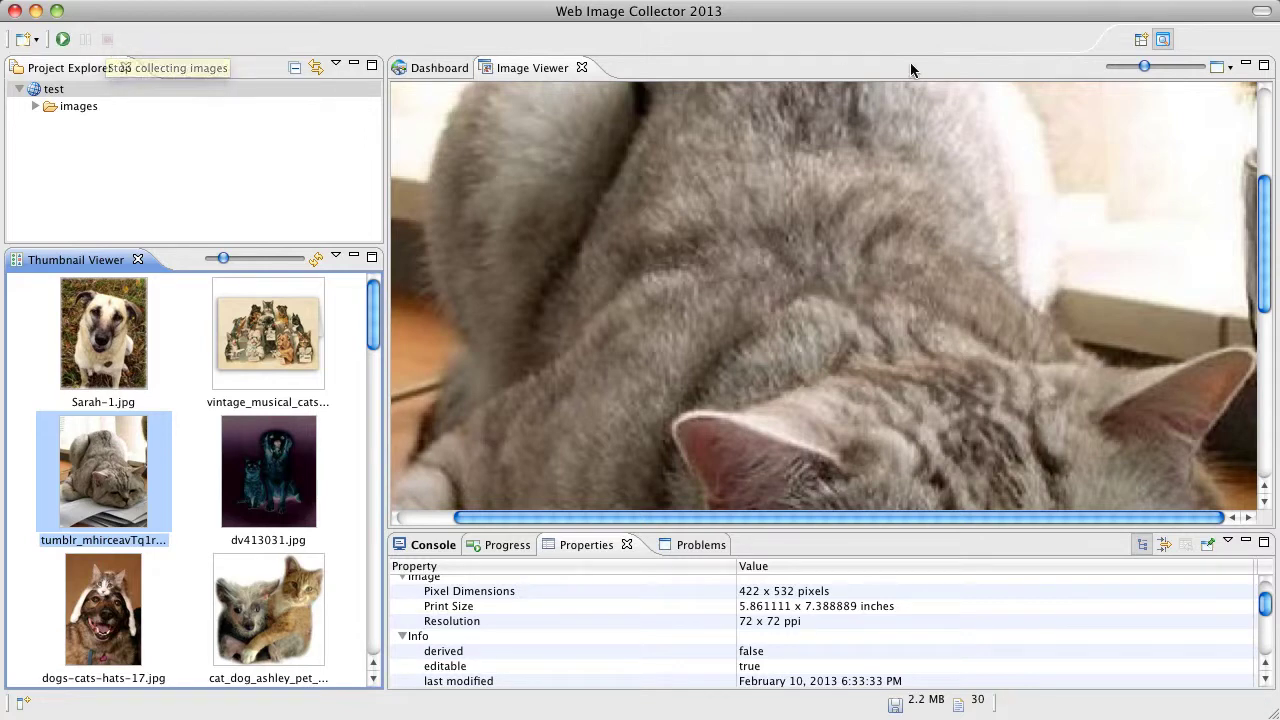
Step: Try the Browsing perspective with the cat image in view, then switch to Collecting
click(1142, 39)
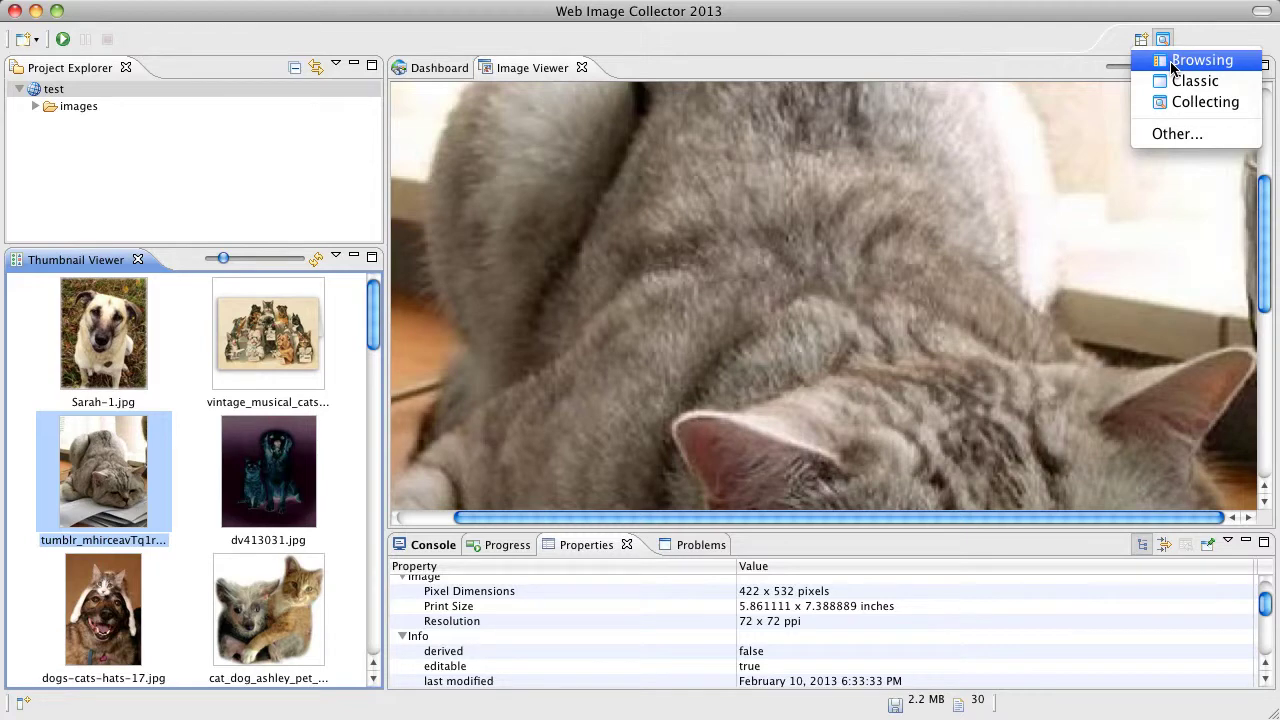
click(1170, 61)
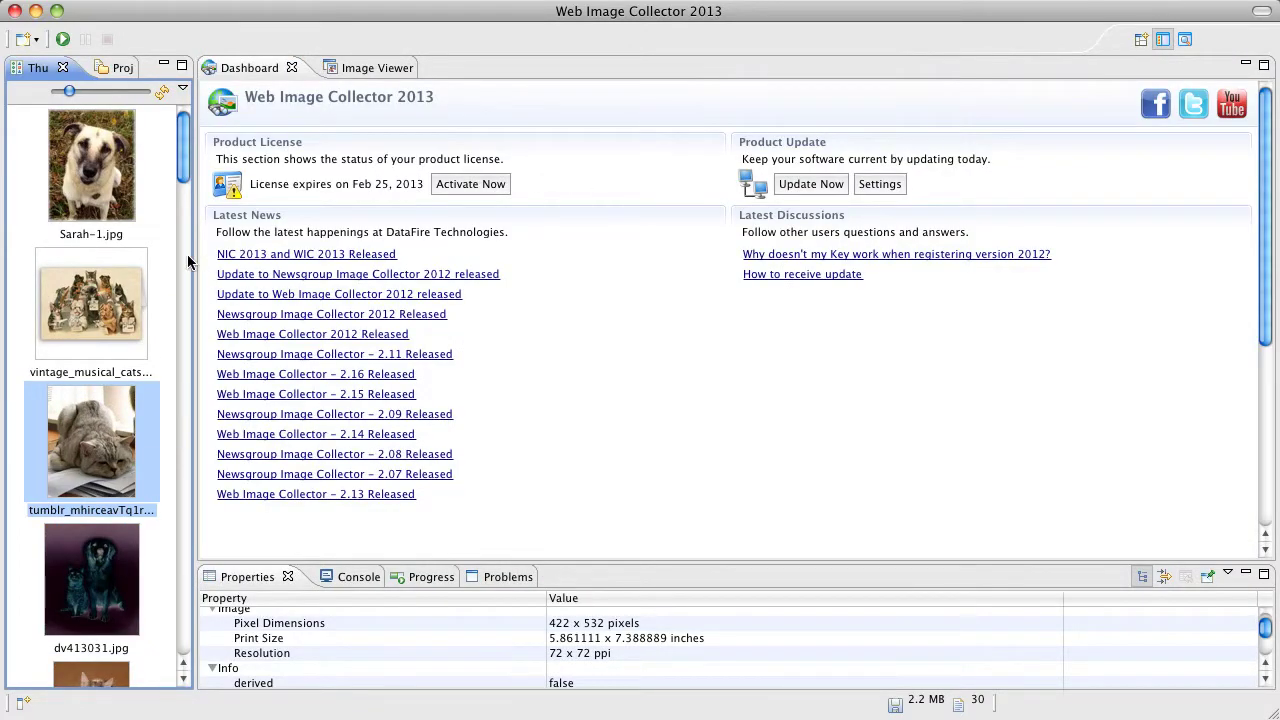
click(186, 255)
drag(184, 264, 184, 338)
click(363, 68)
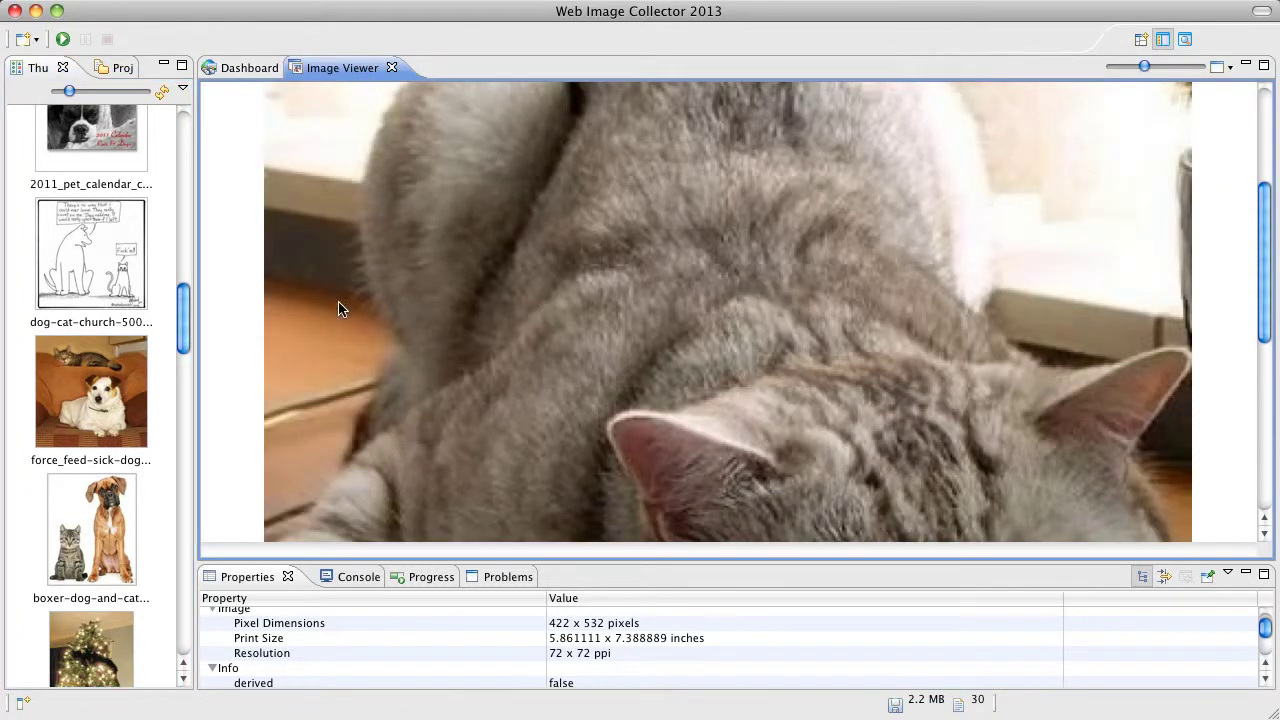
click(1184, 39)
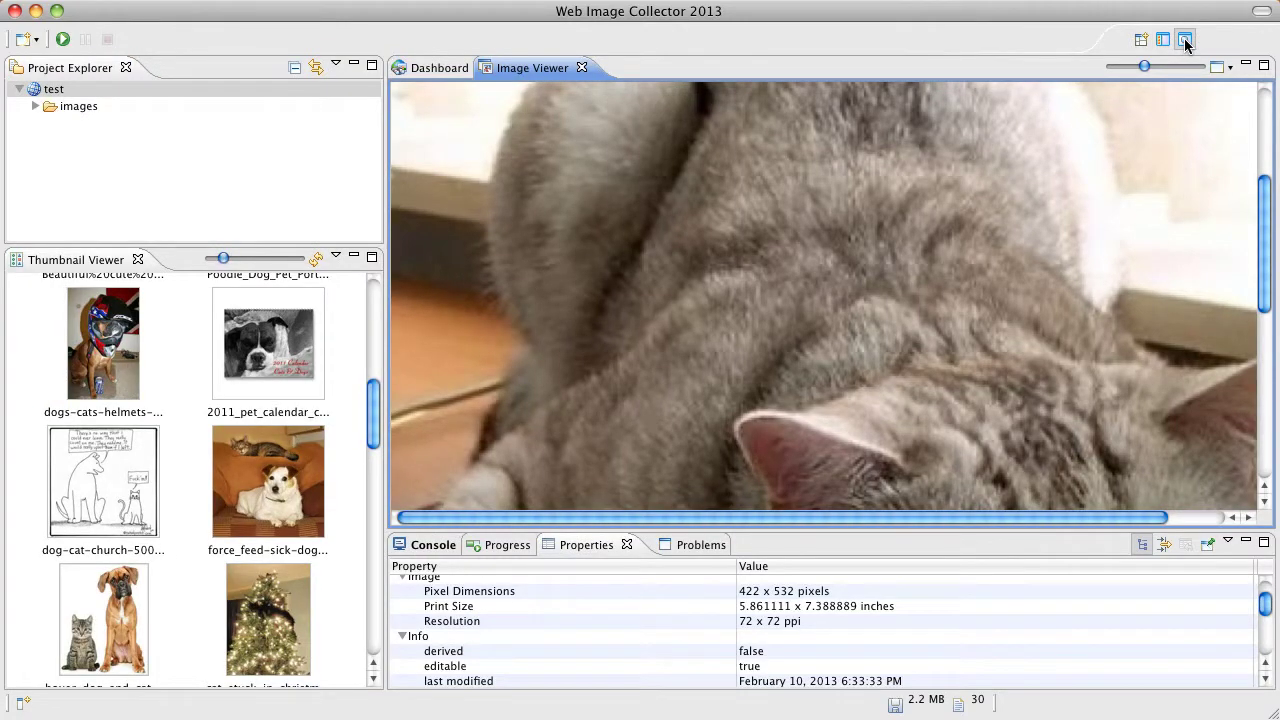
Step: Switch to the Classic perspective, scroll the thumbnail grid, then show the enlarged cat image
click(1146, 38)
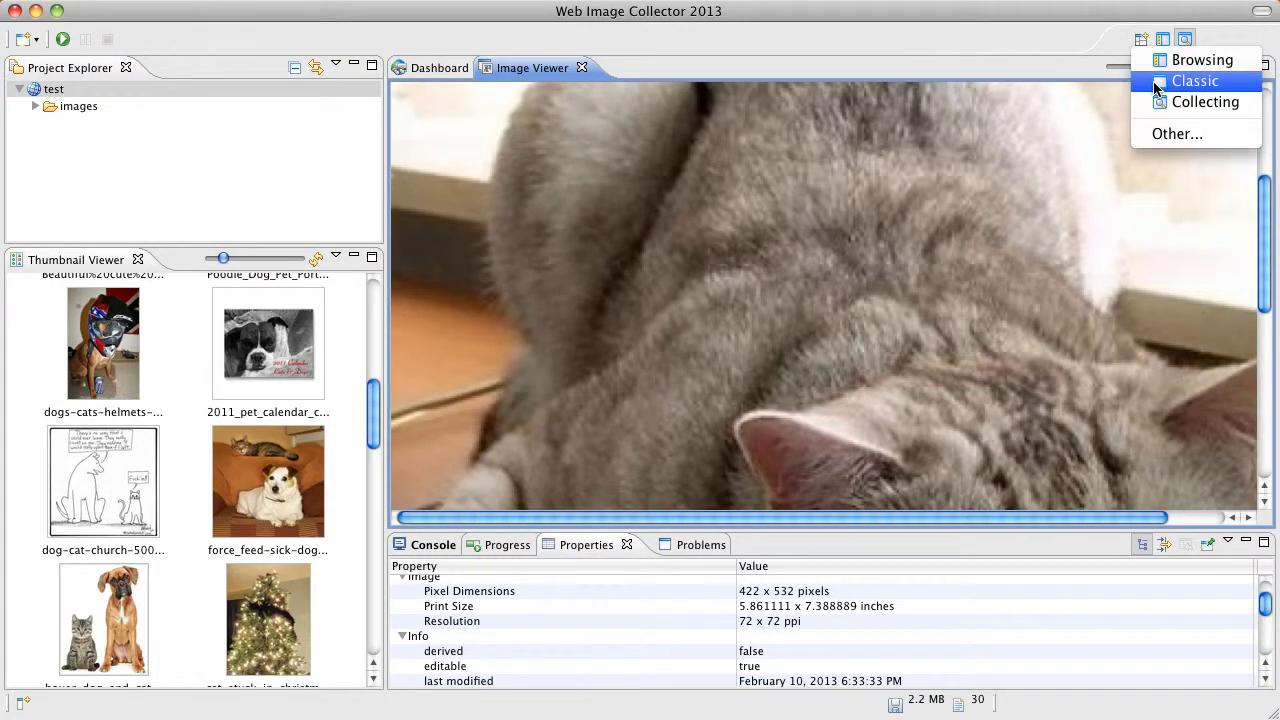
click(1156, 86)
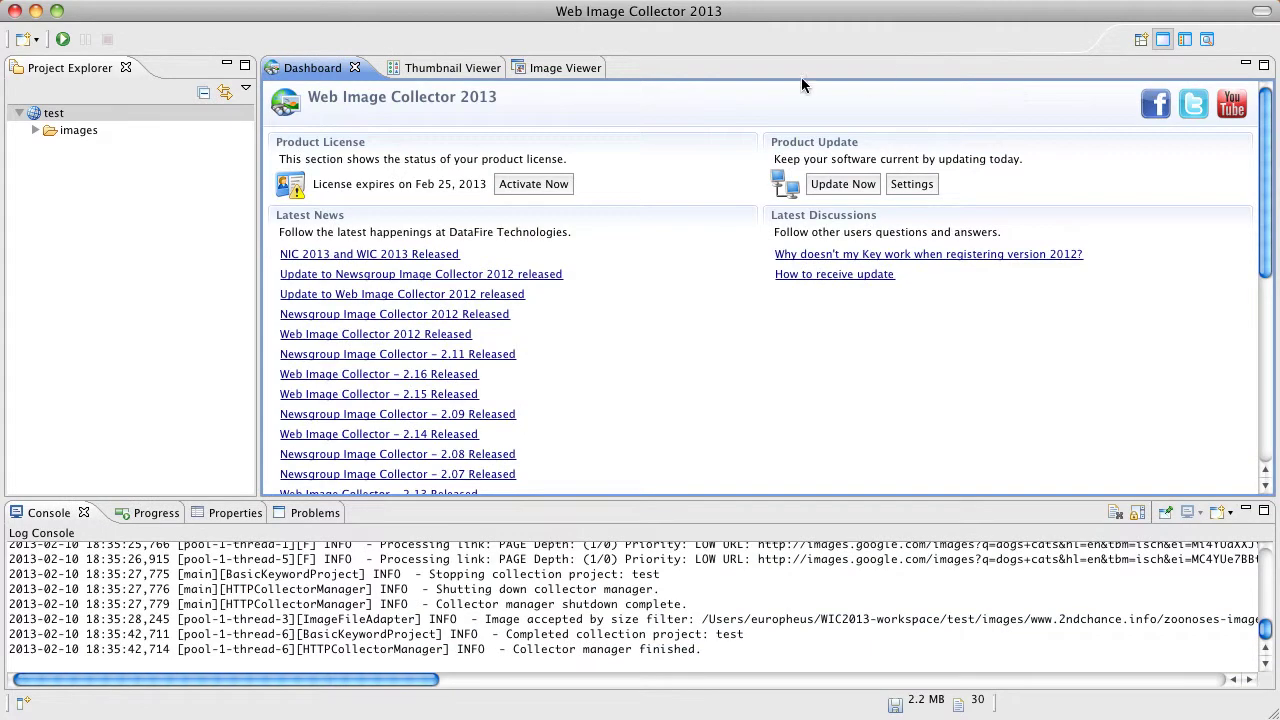
click(438, 70)
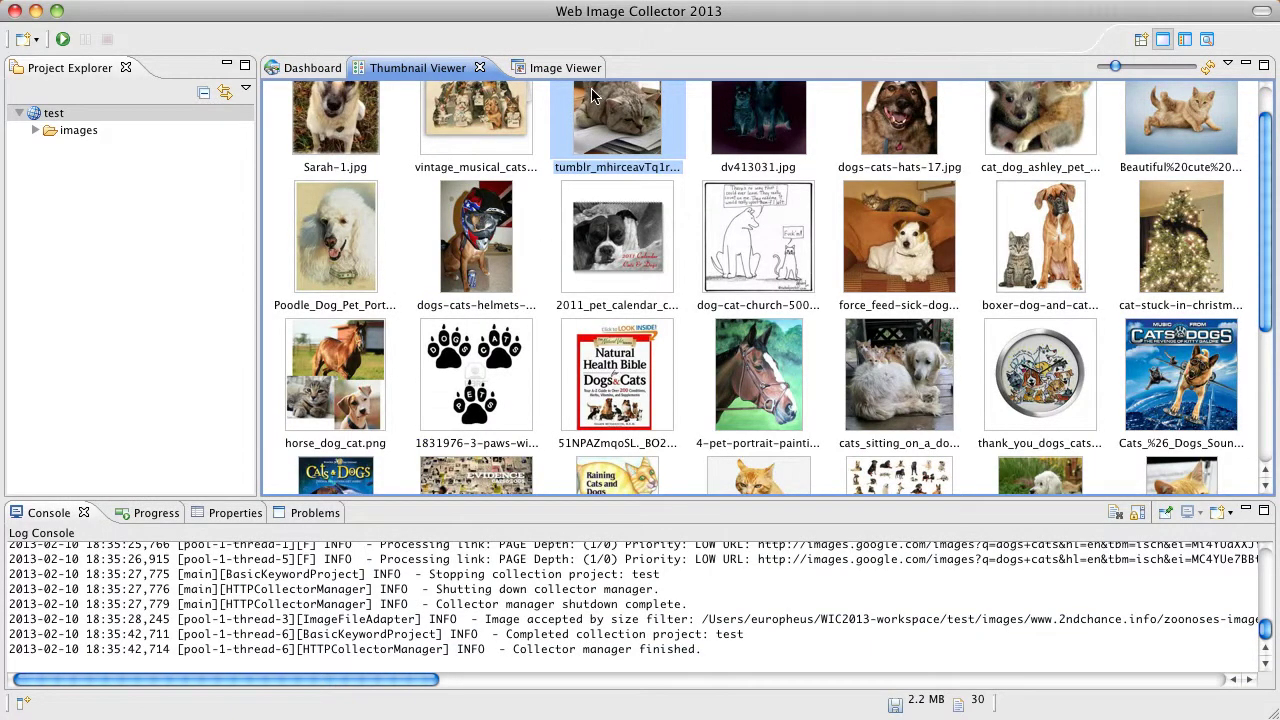
scroll(550, 214, down, 2)
scroll(548, 215, down, 5)
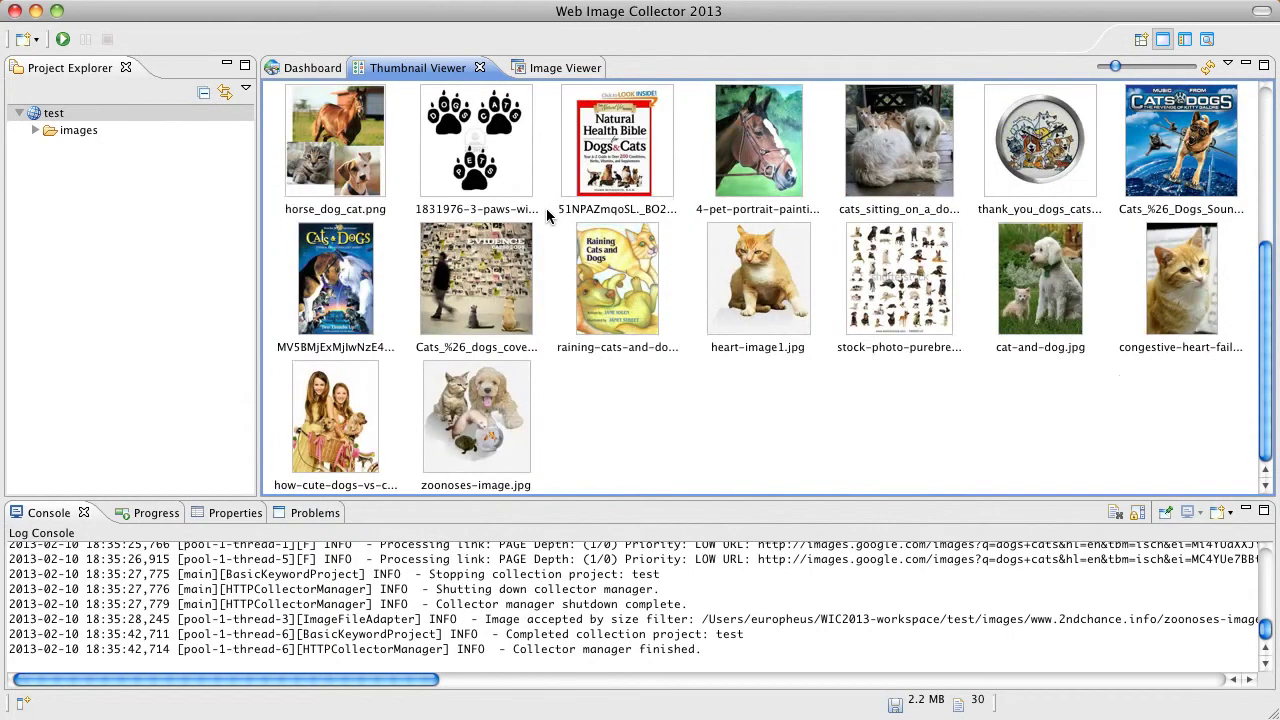
click(556, 70)
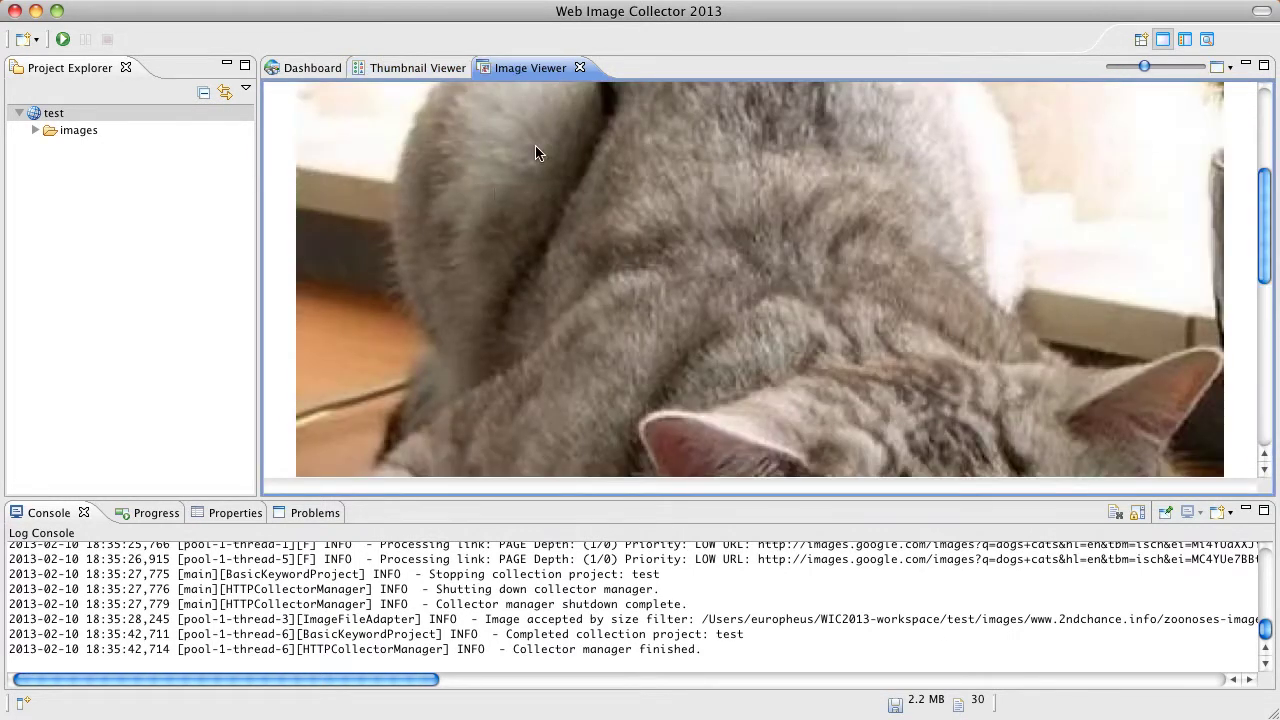
Step: Save project test, then open its Properties on the Completion Tasks page
key(super+s)
click(433, 68)
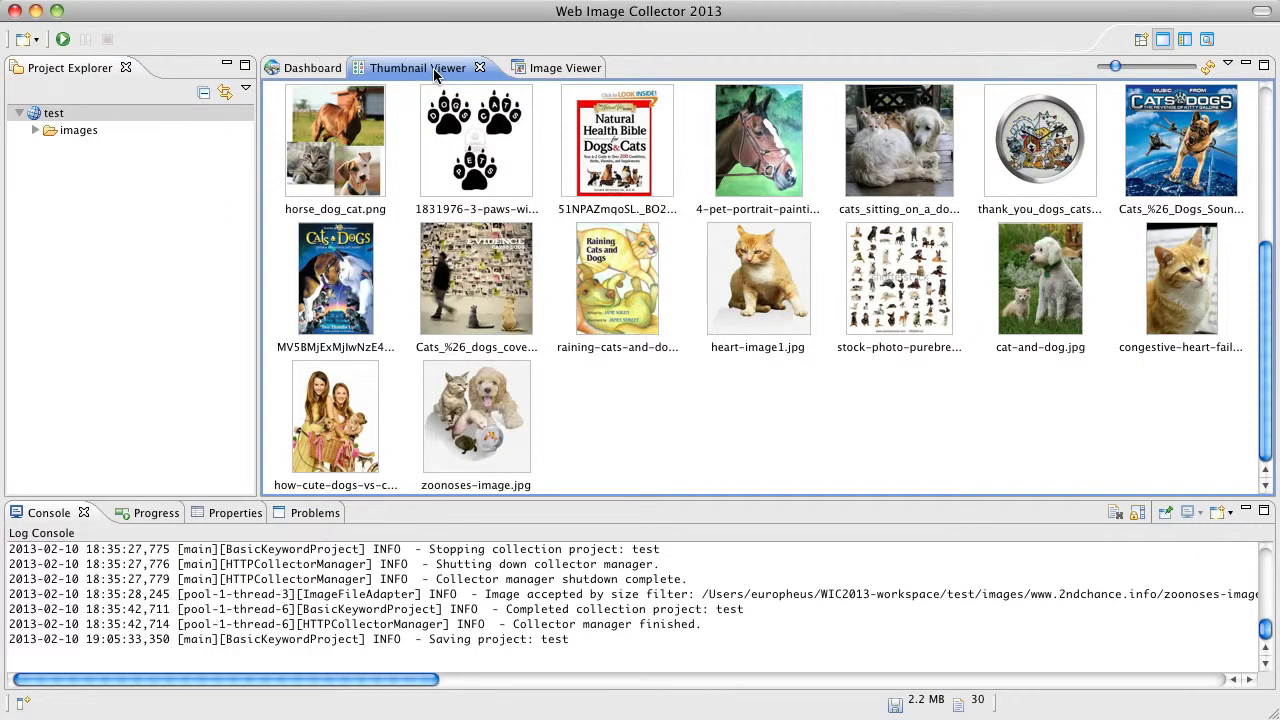
click(100, 114)
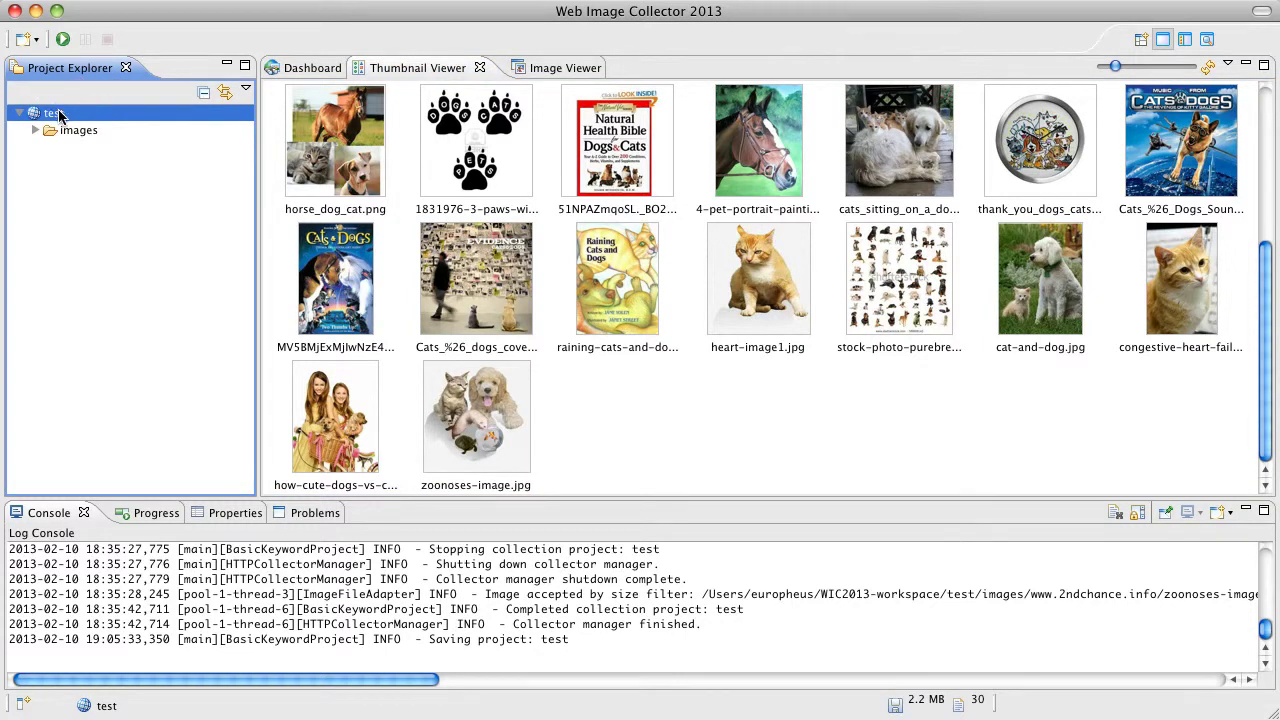
right_click(58, 114)
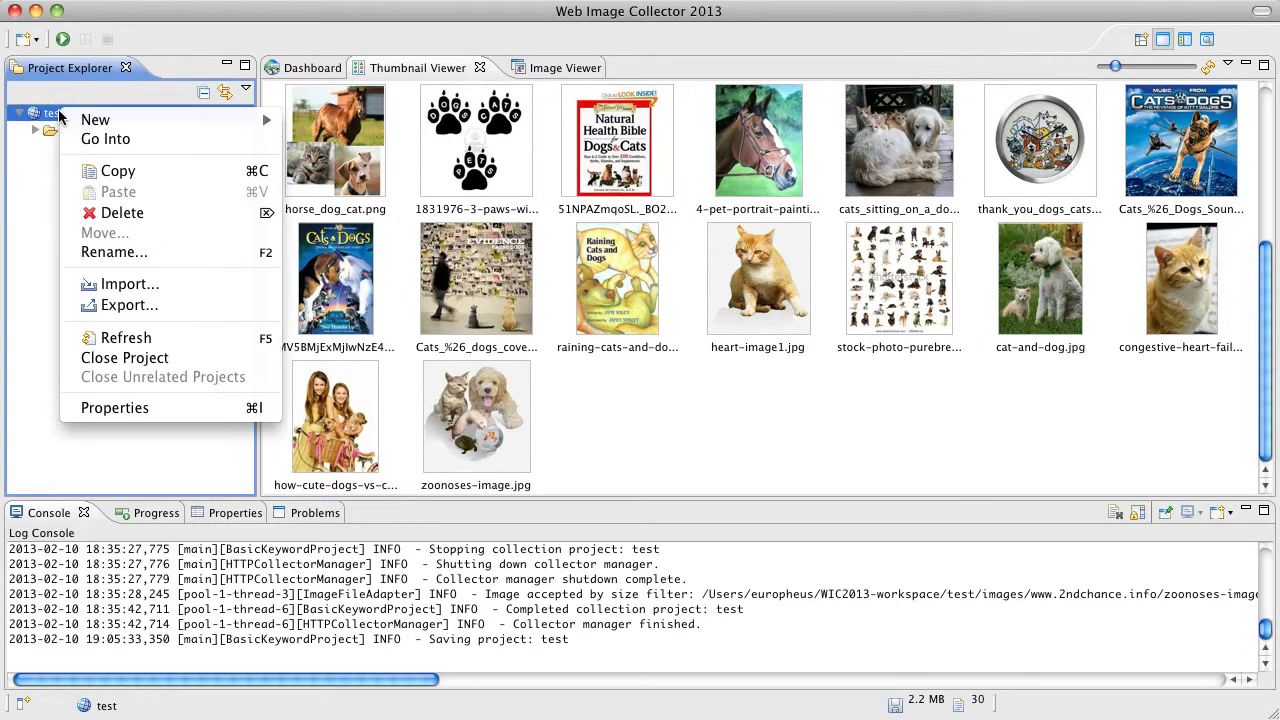
click(130, 408)
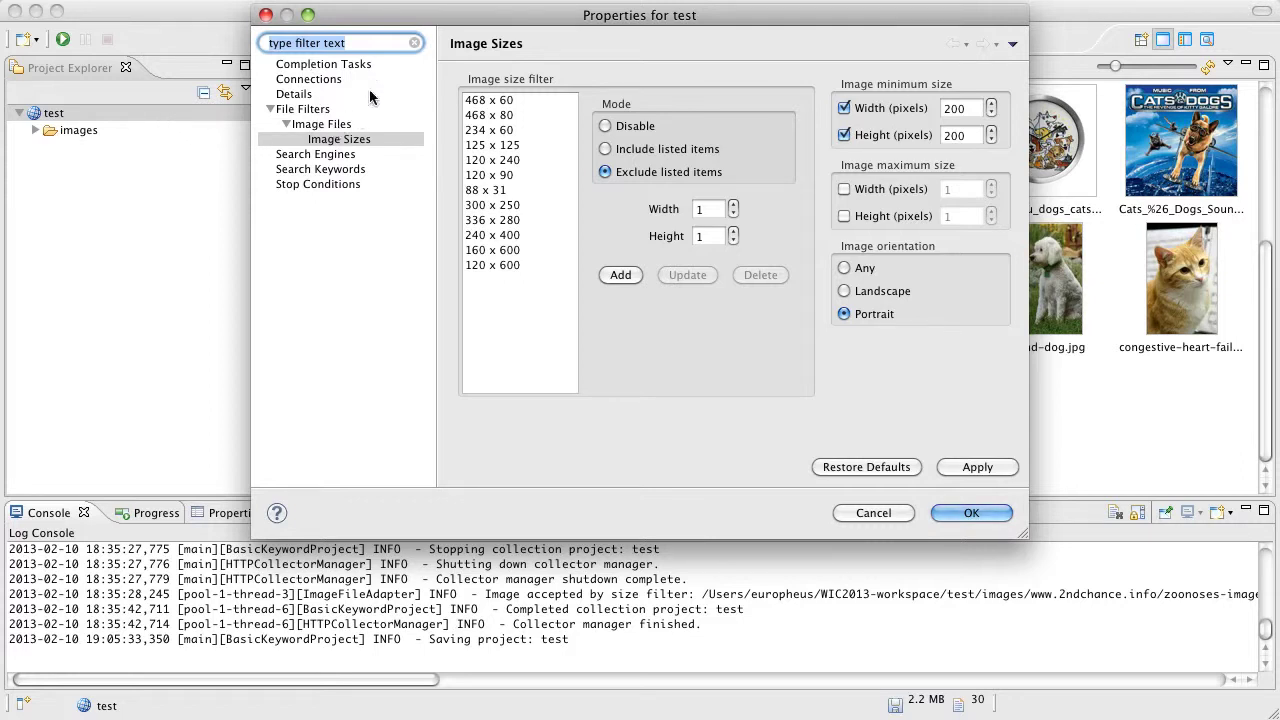
click(316, 66)
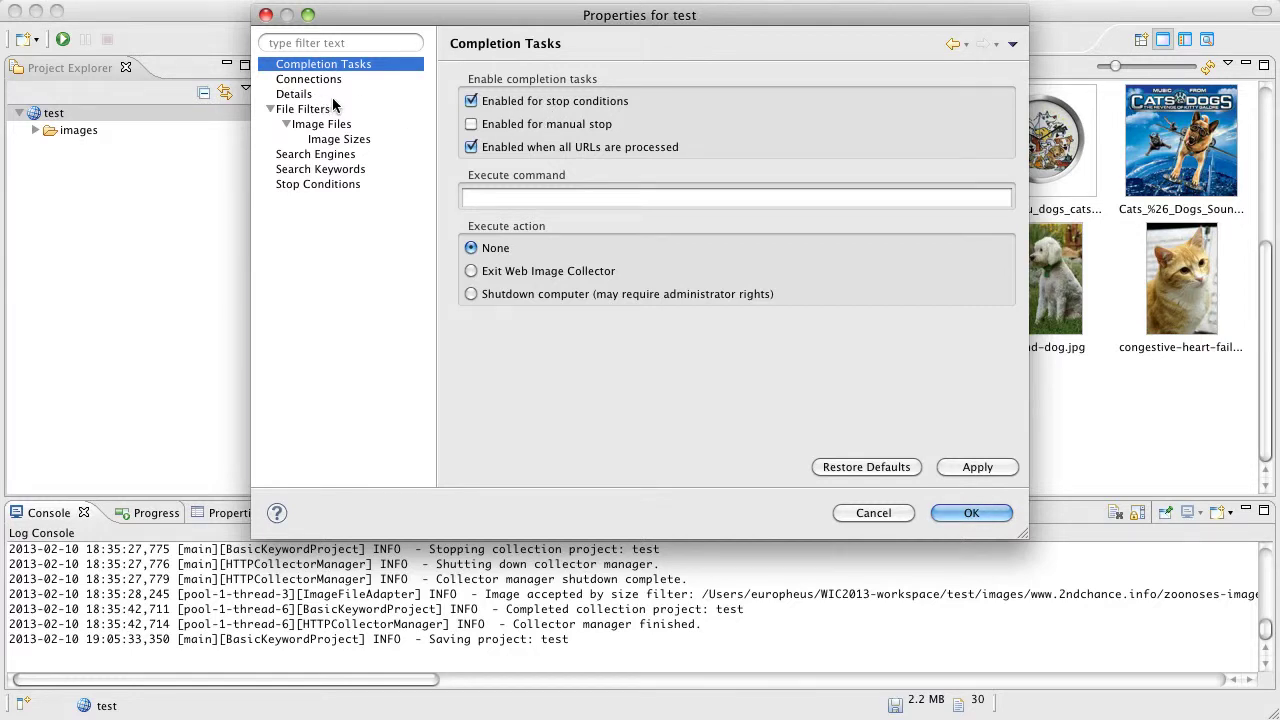
Step: Step through the Connections and Details pages to test's File Filters settings
click(306, 82)
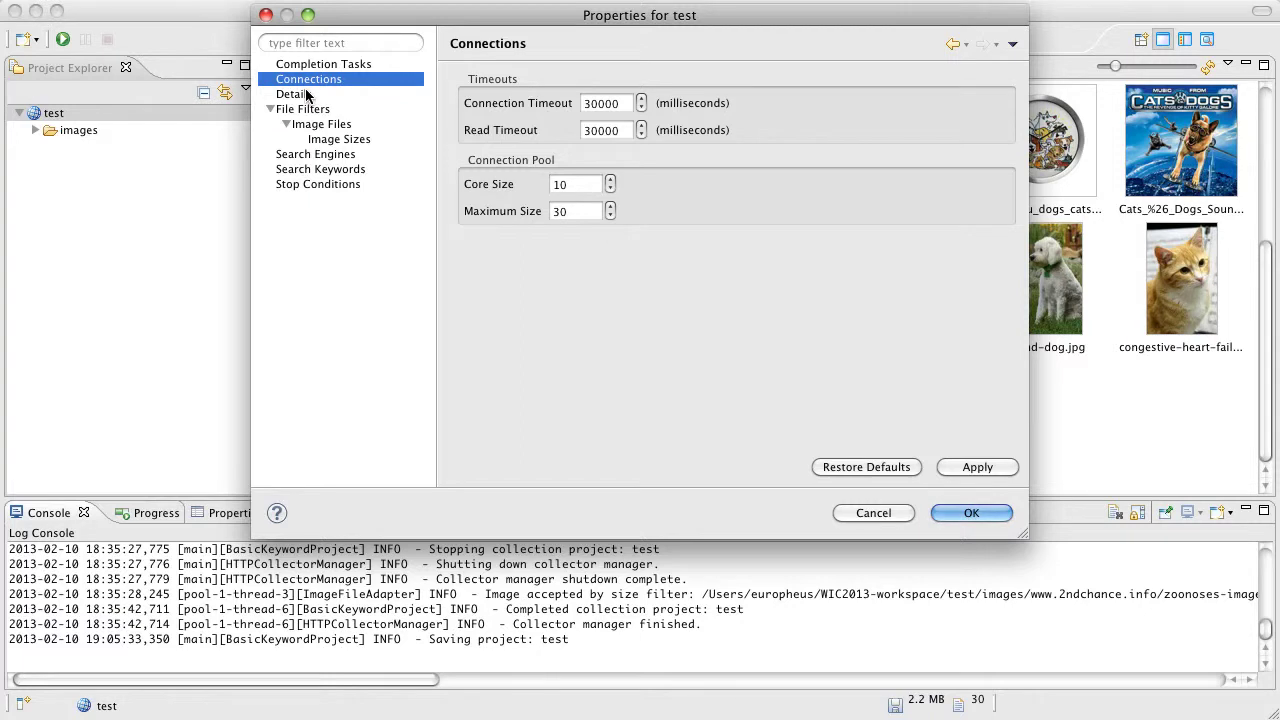
click(296, 94)
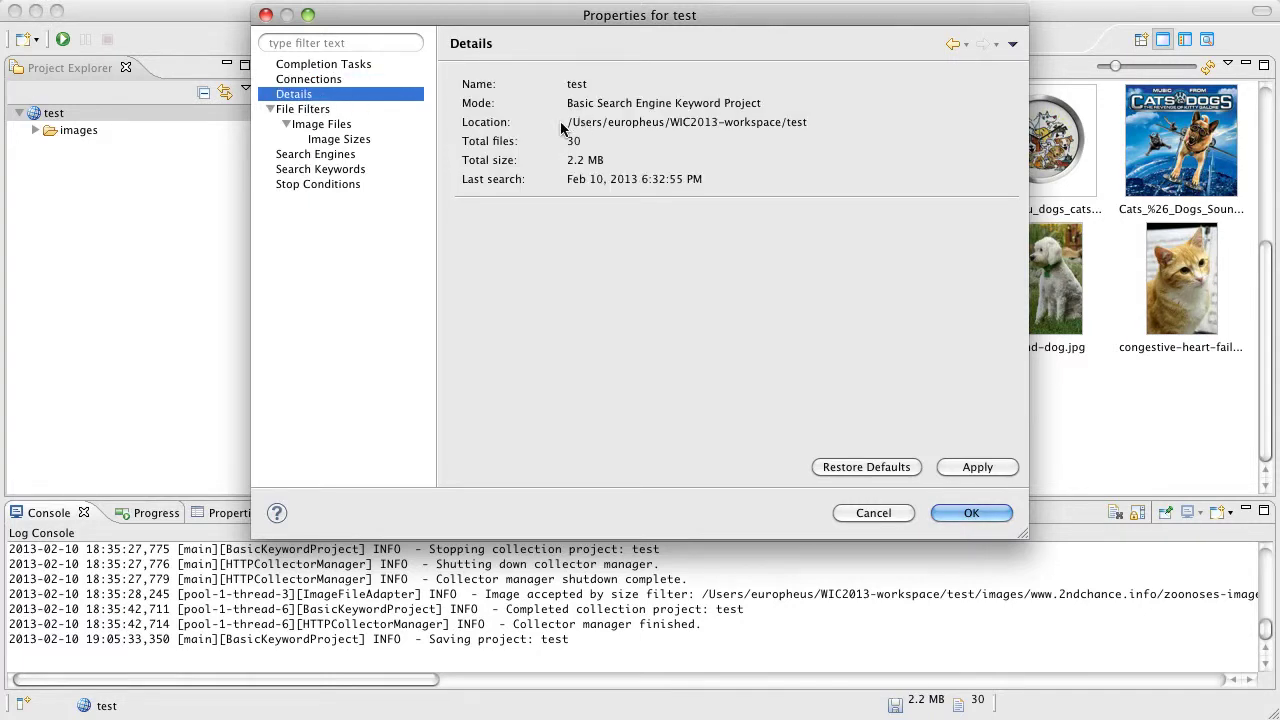
click(313, 112)
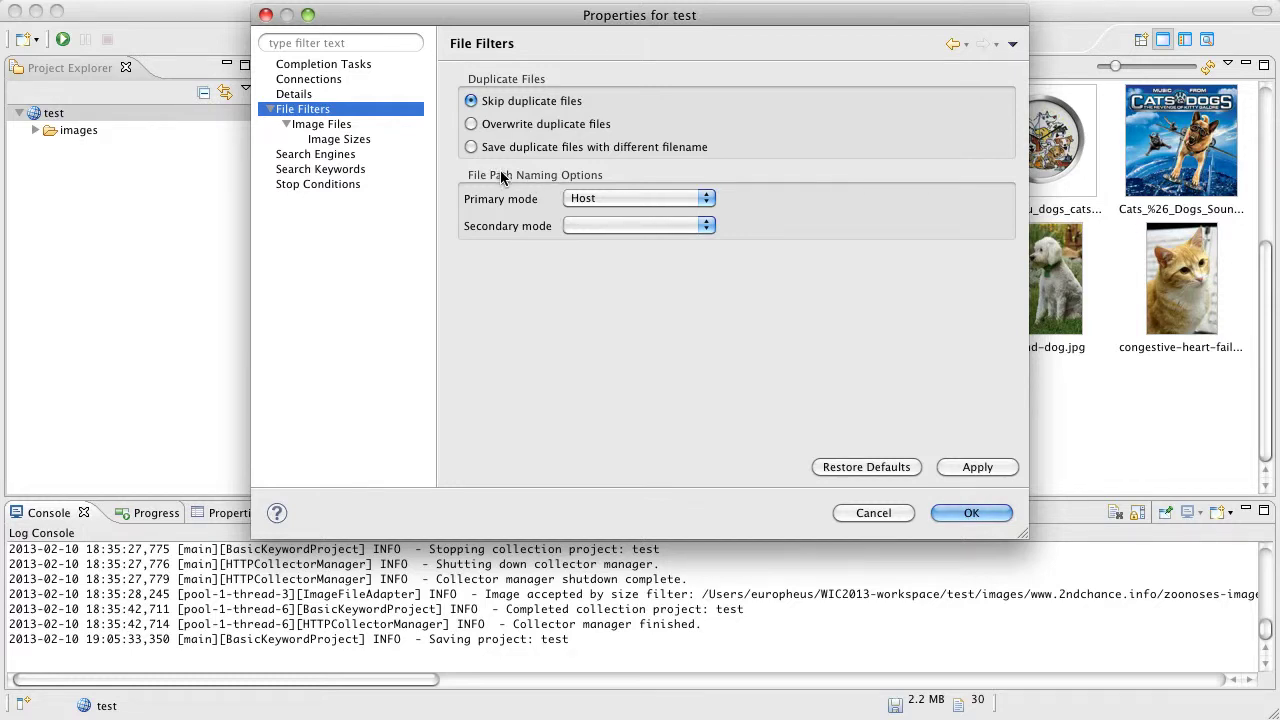
Step: Restrict Image Files to include only the gif extension, then show the Image Sizes page
click(323, 126)
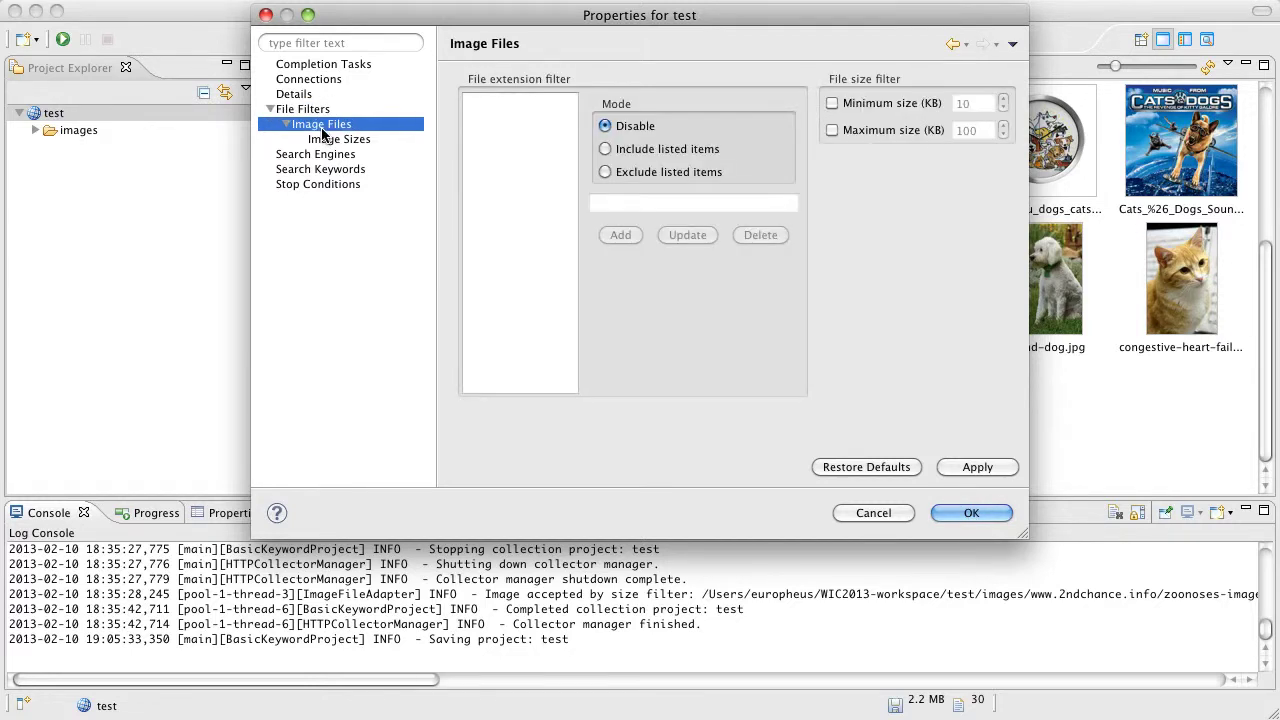
click(614, 149)
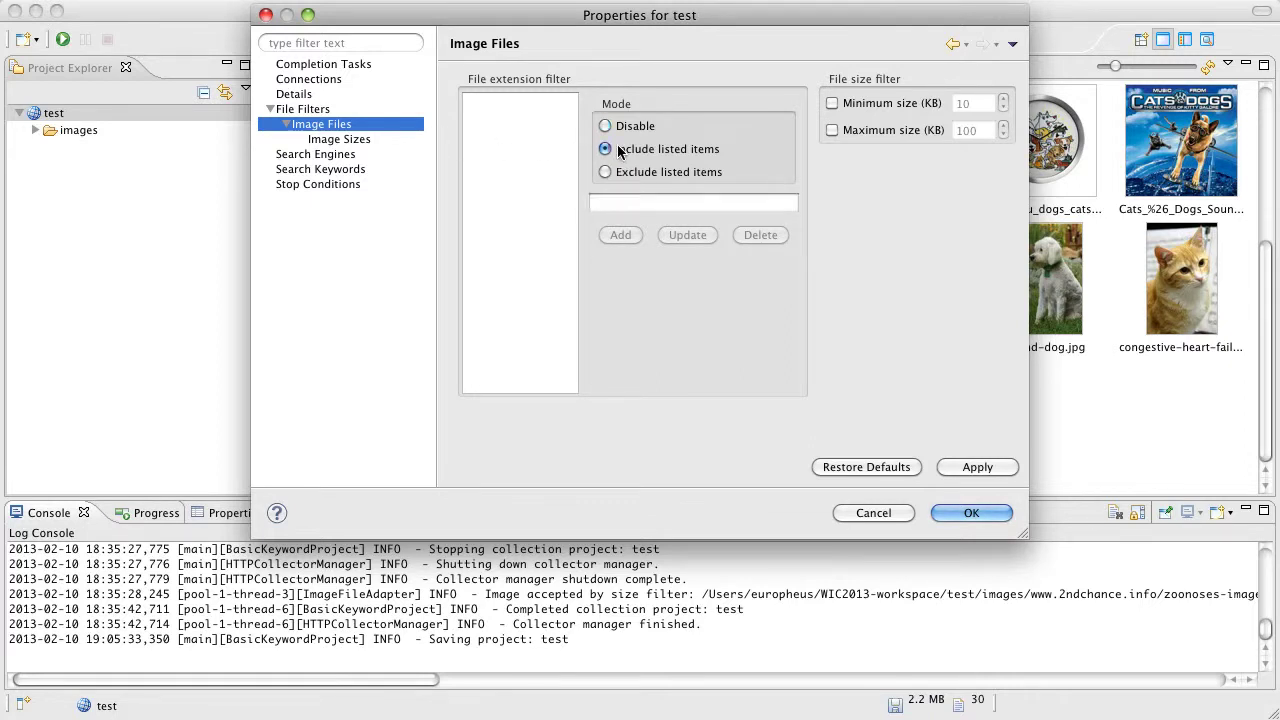
click(622, 202)
text(gif)
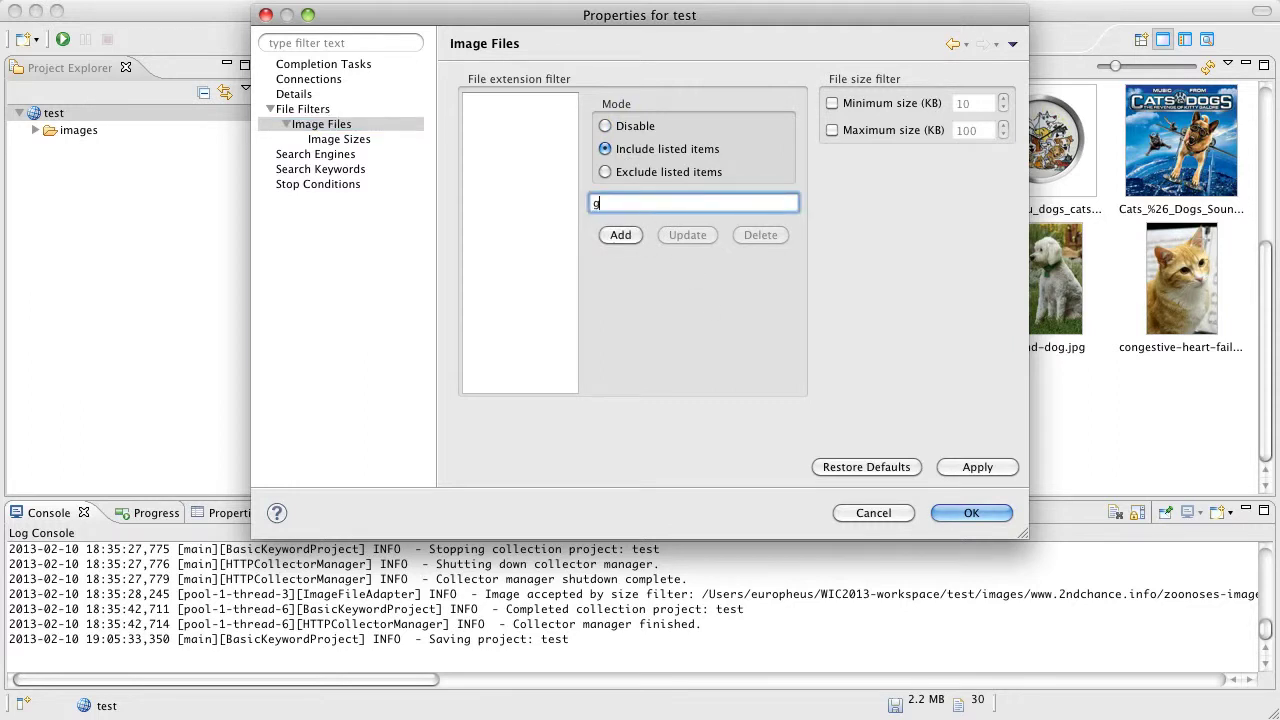
click(614, 237)
click(367, 141)
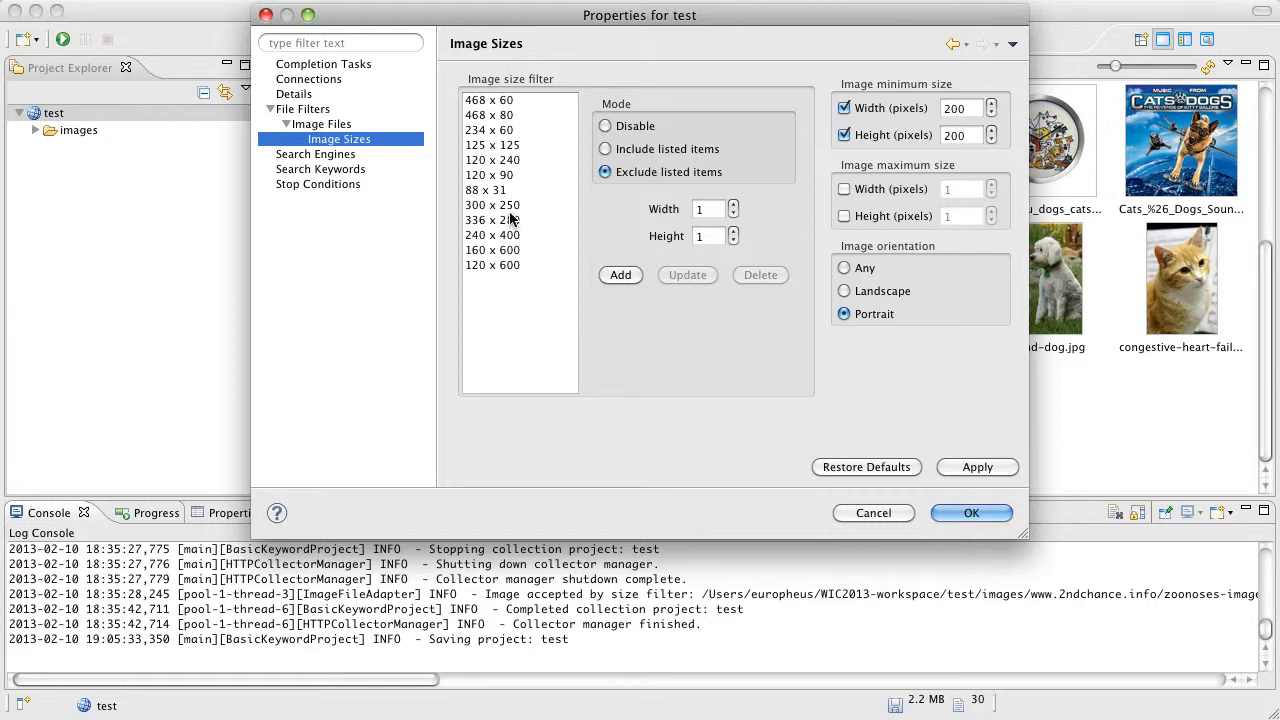
Step: Toggle the Image Sizes mode to Disable and back to Exclude, then view Search Engines
click(606, 126)
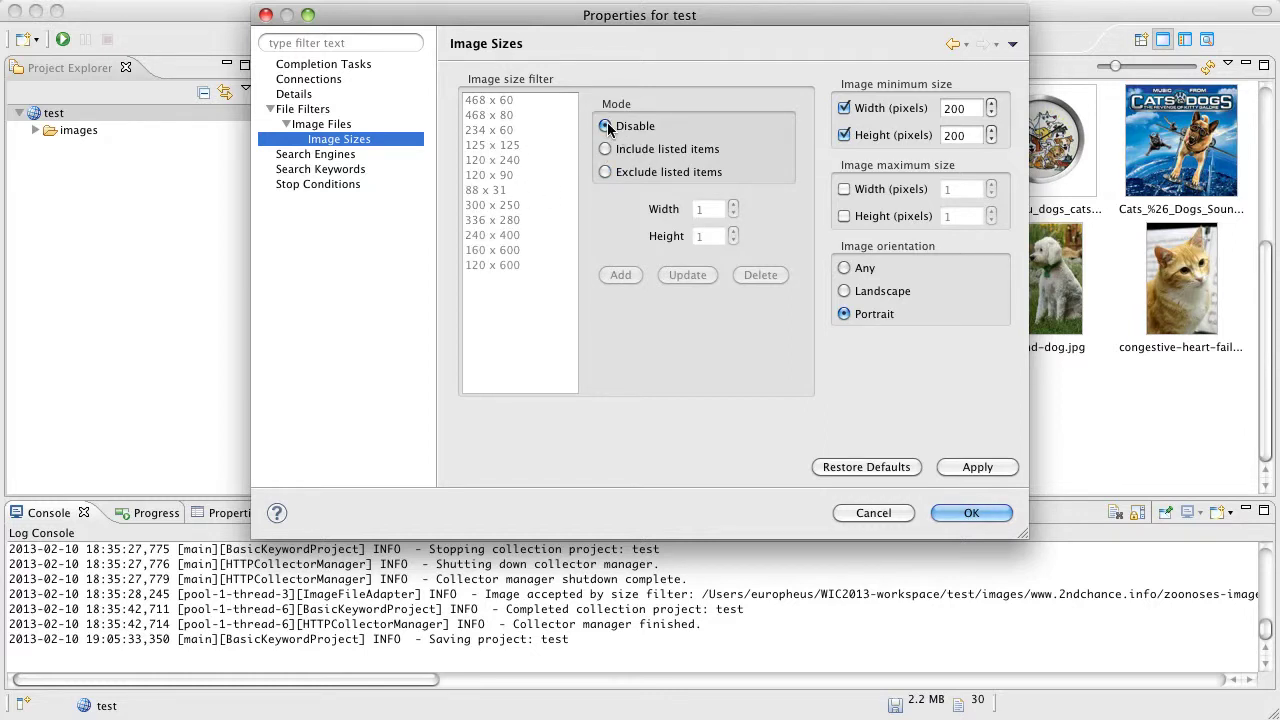
click(605, 172)
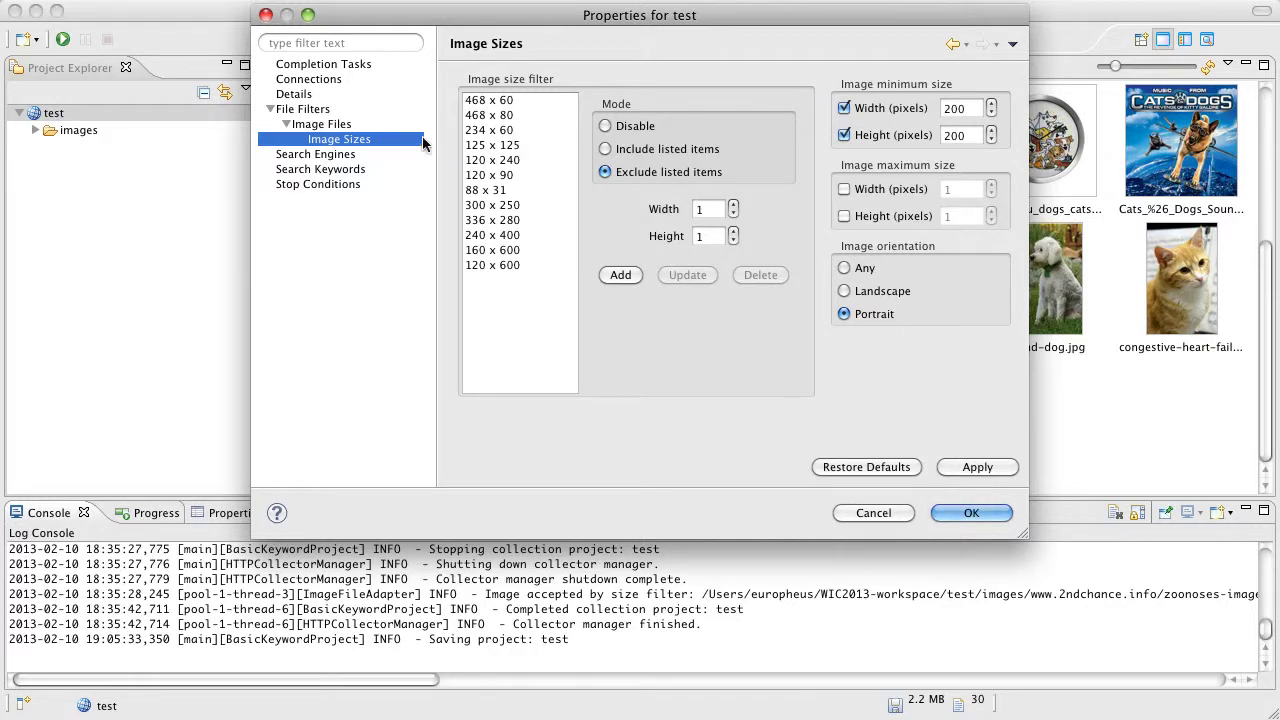
click(350, 158)
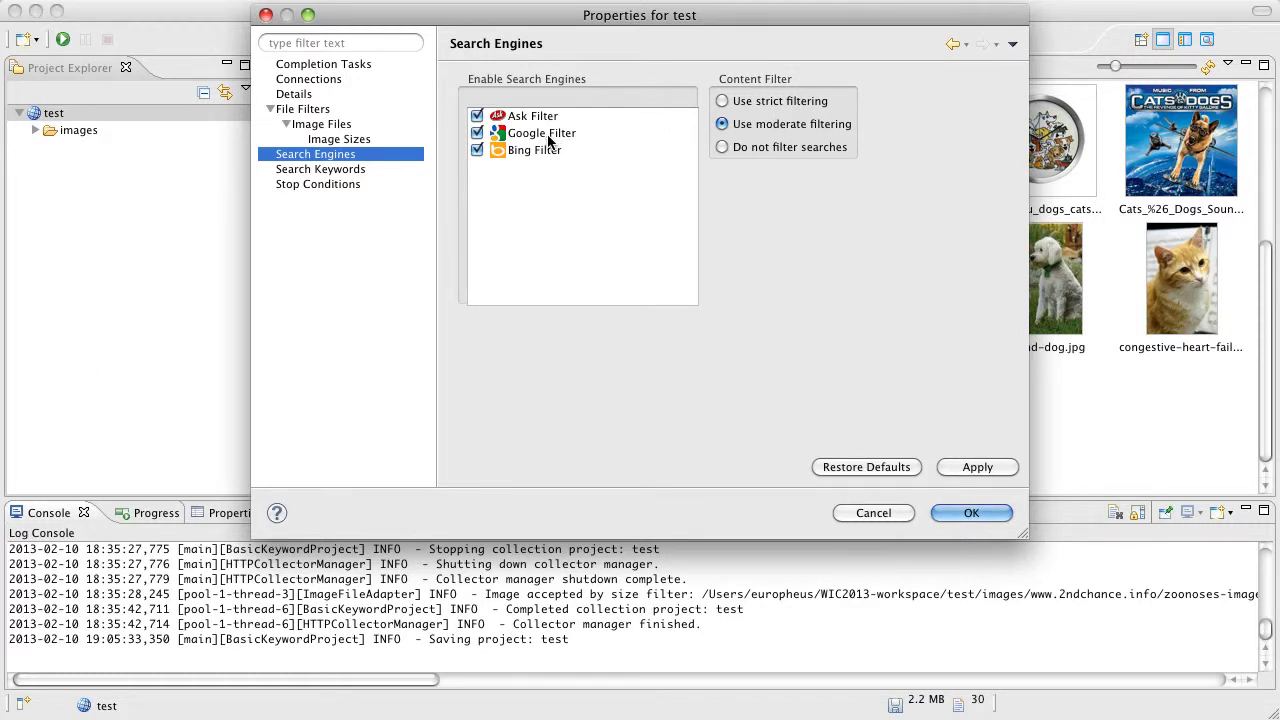
Step: Disable the Ask engine and enable stop conditions at 10 files and a megabyte limit
click(477, 116)
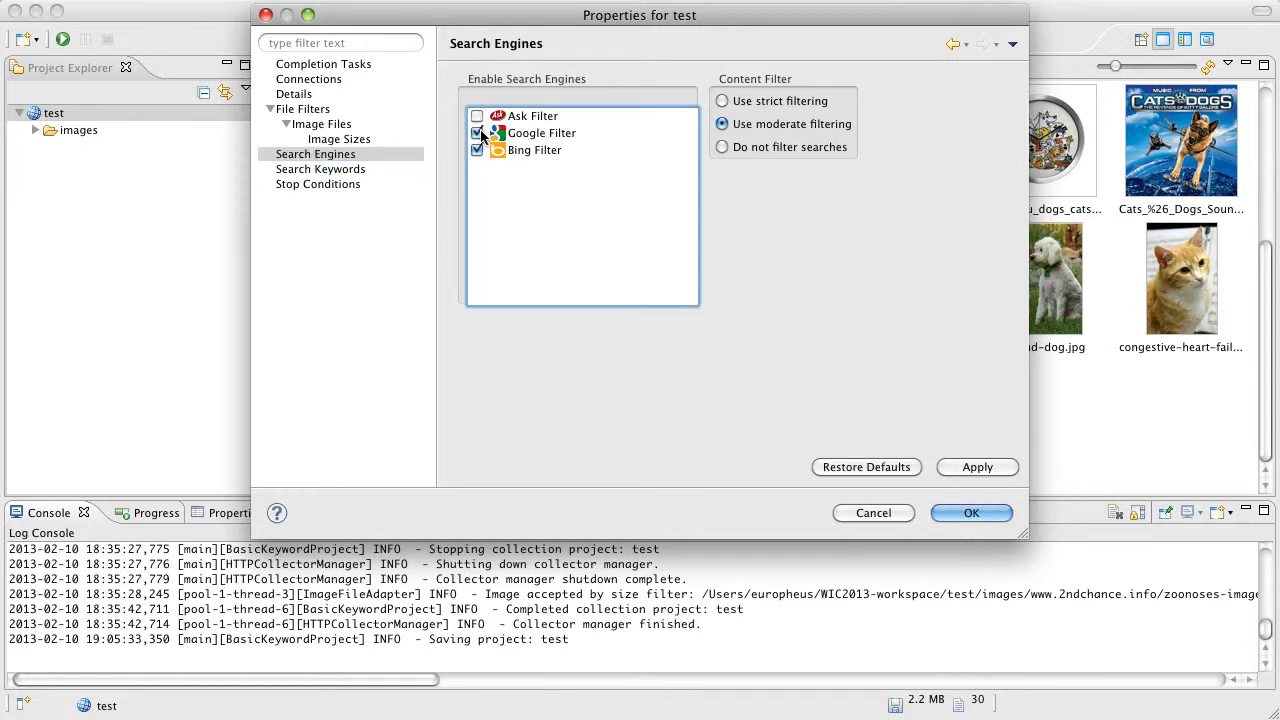
click(343, 172)
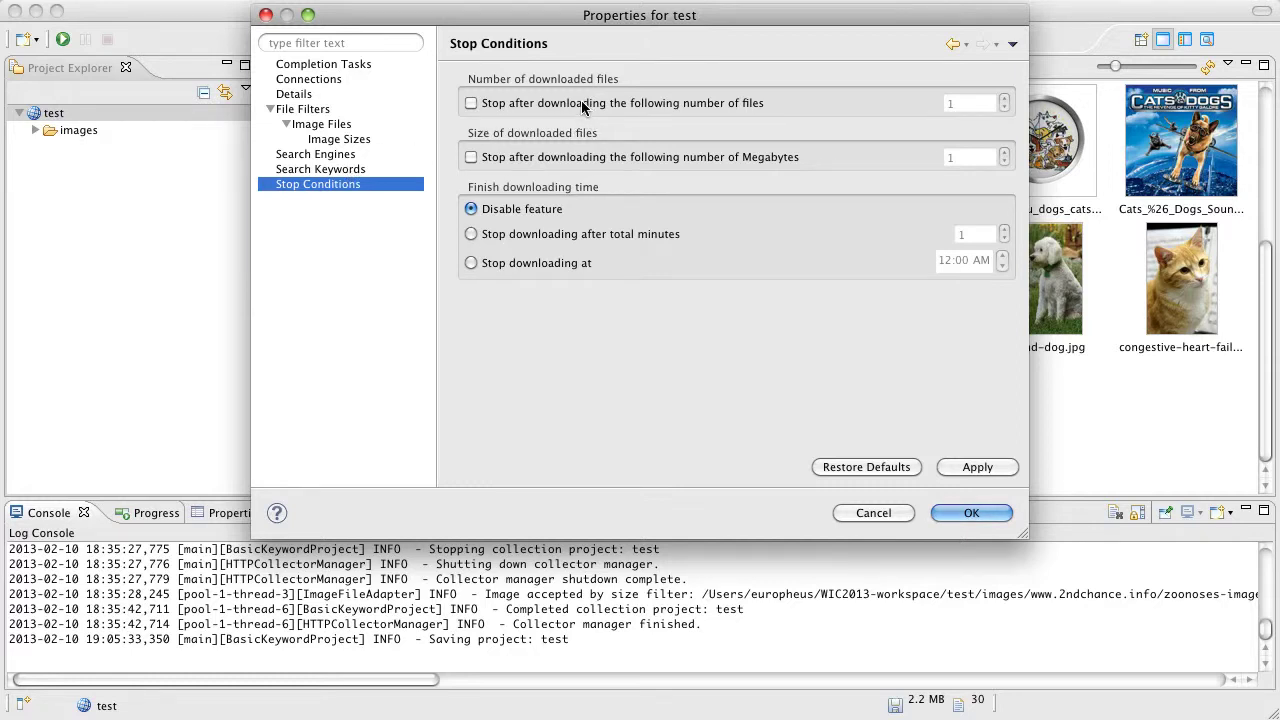
click(489, 103)
click(959, 103)
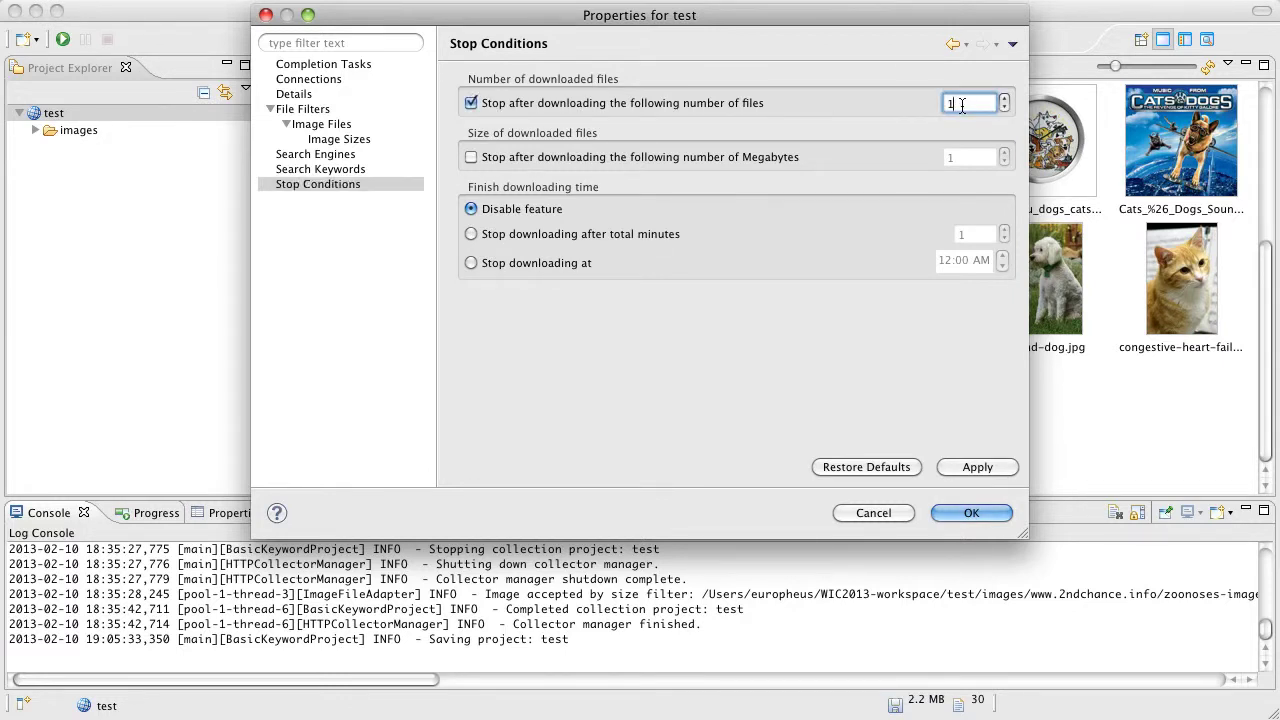
text(0)
click(471, 158)
Step: Cancel the project Properties, then open Preferences at Perspectives (Browsing) and move to Help
click(873, 513)
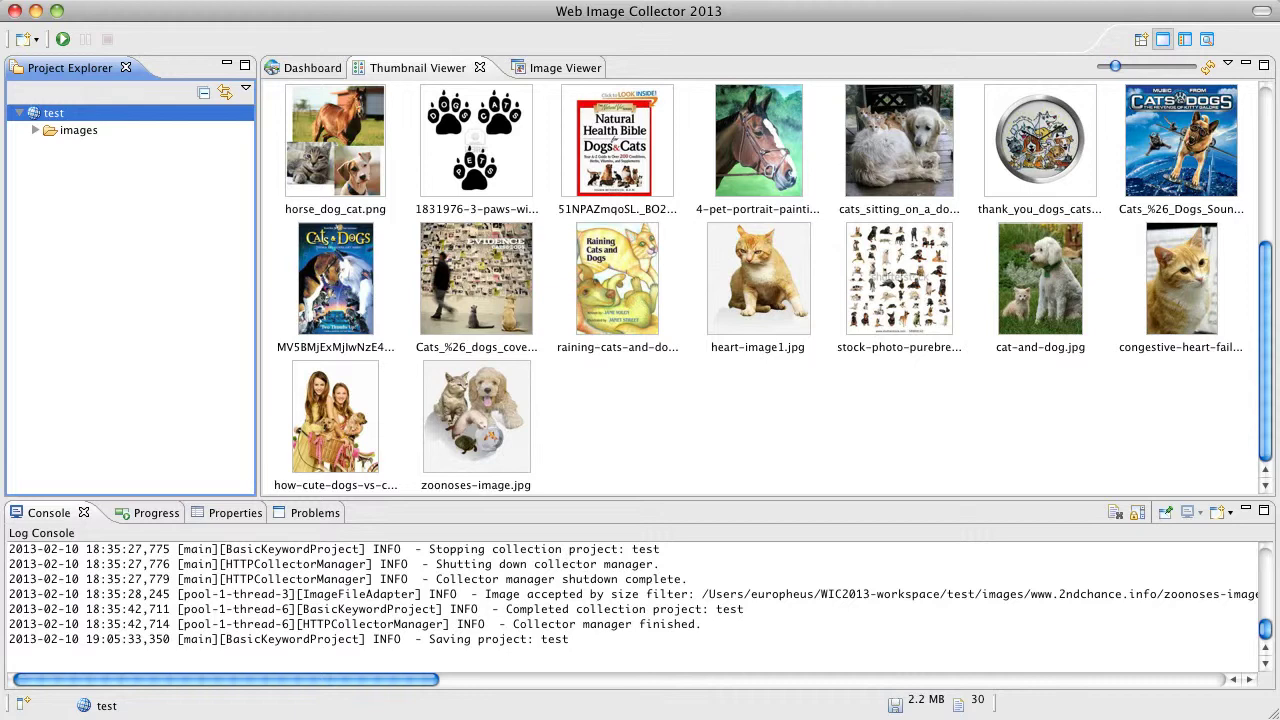
key(super+comma)
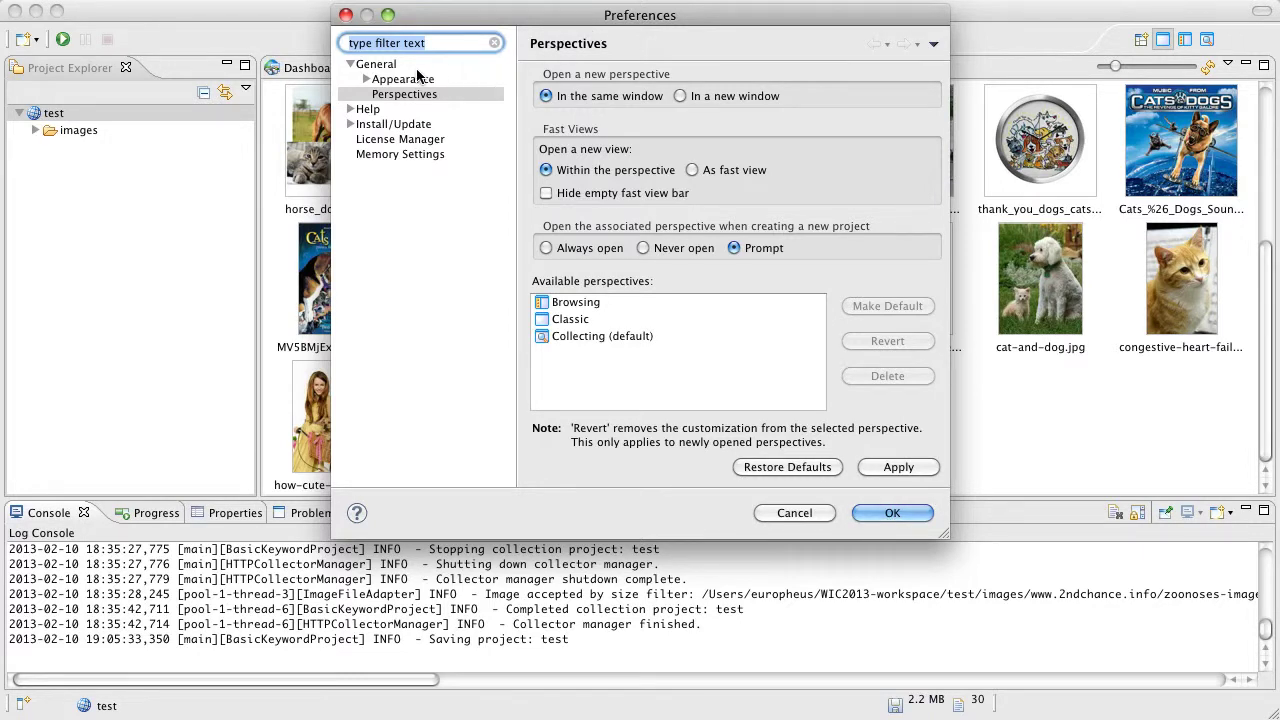
click(388, 97)
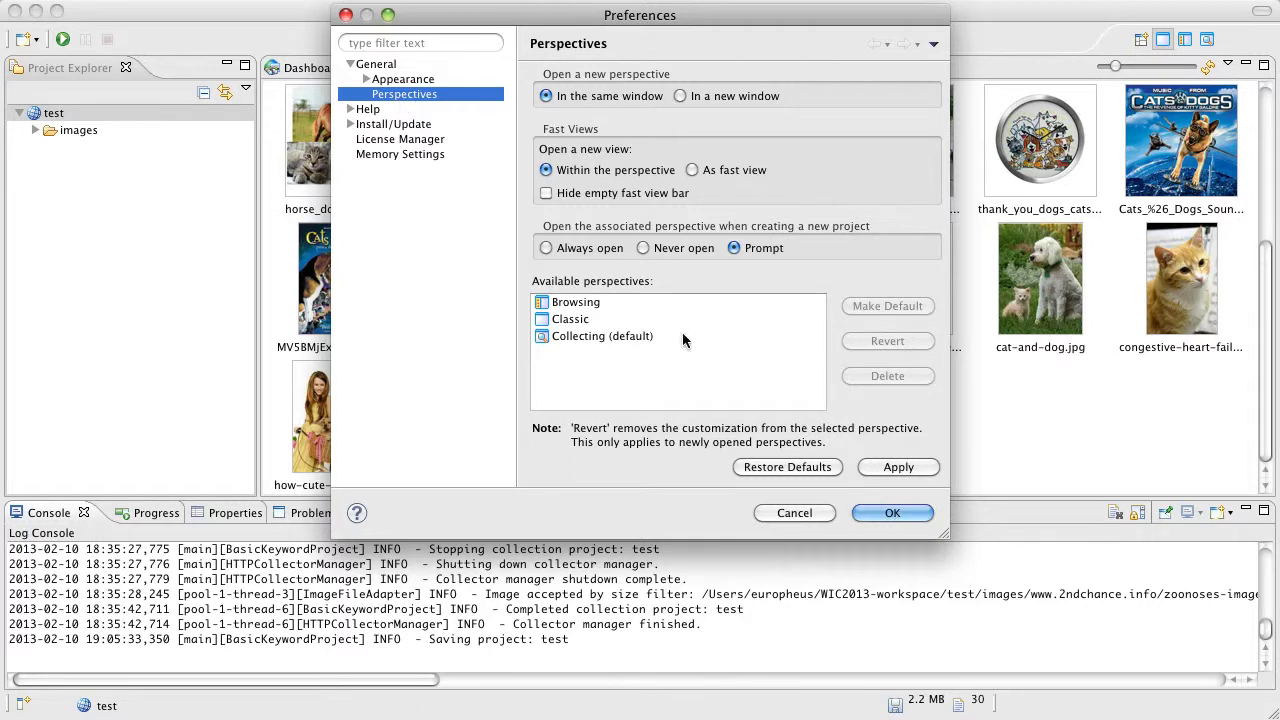
click(573, 303)
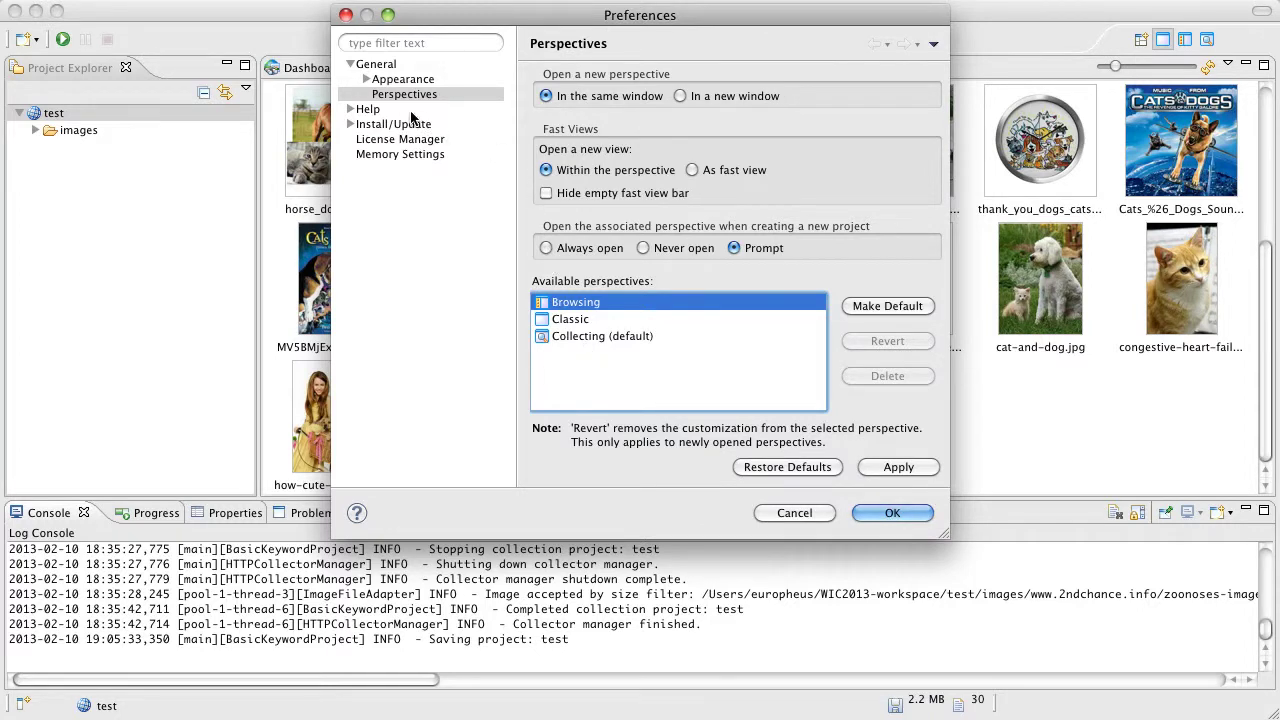
click(368, 110)
Step: Browse Help Content, Install/Update and Automatic Updates pages to reach the License Manager
click(350, 109)
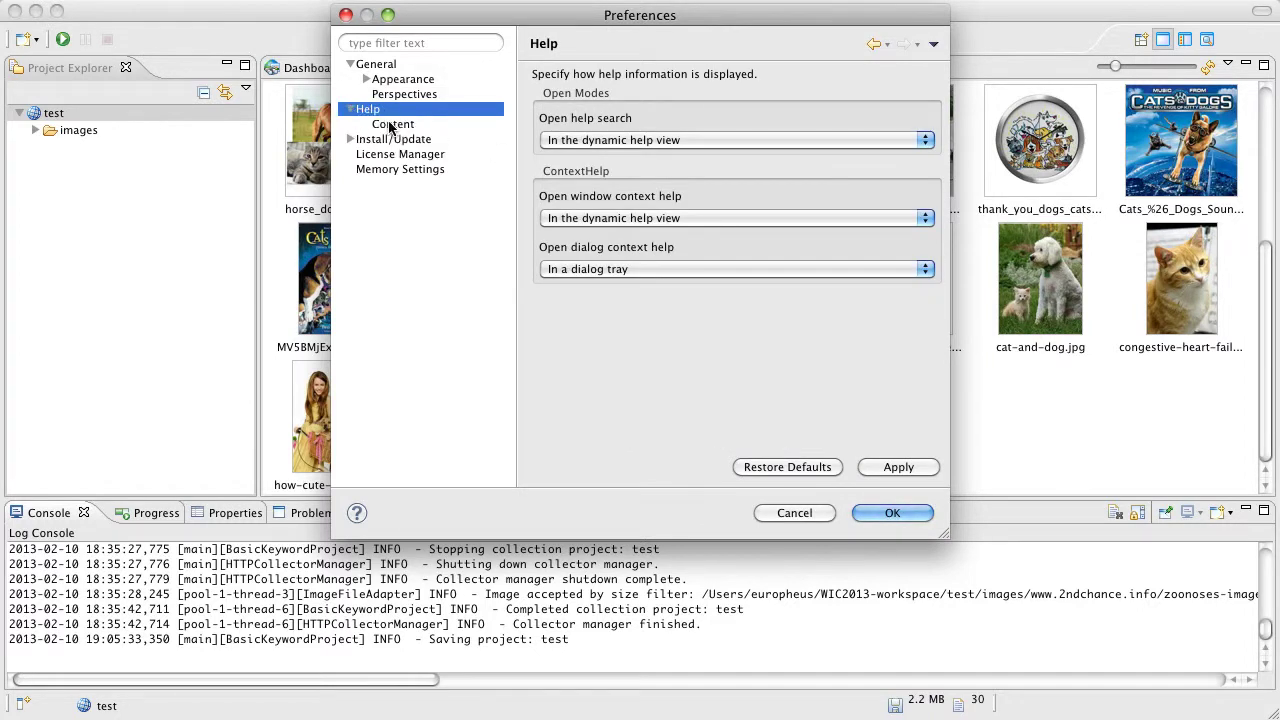
click(399, 125)
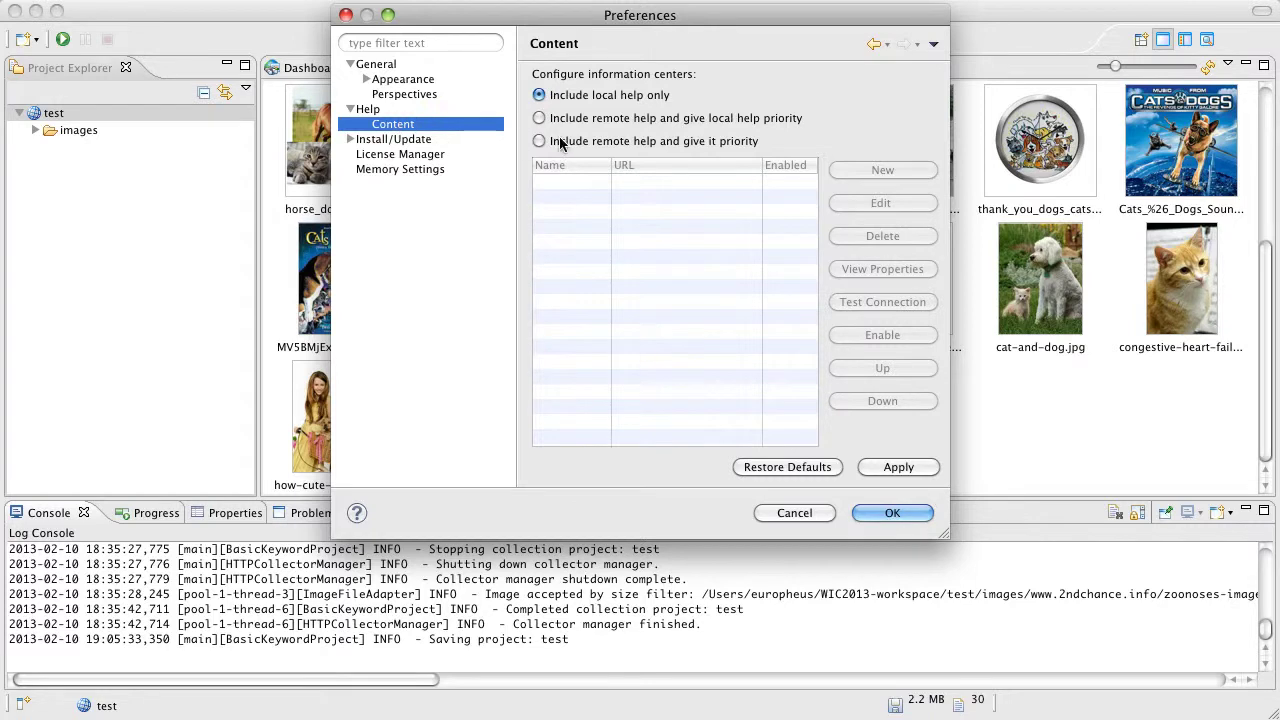
click(402, 142)
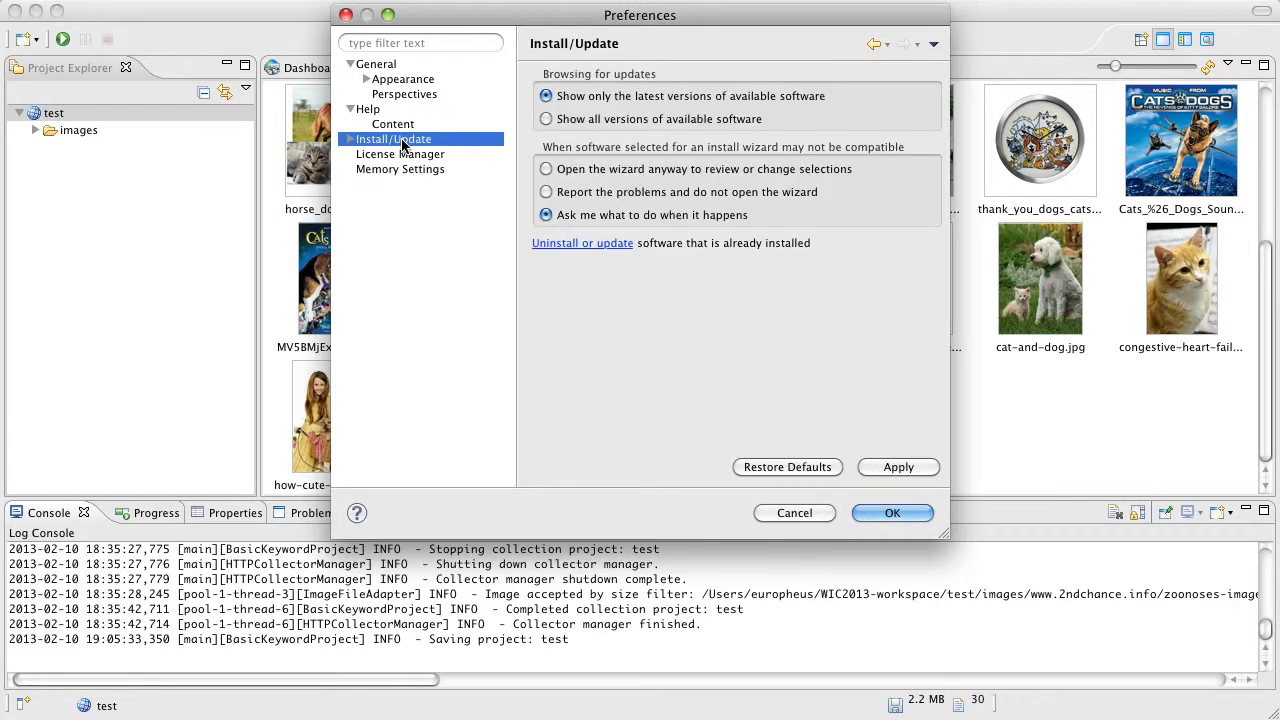
click(350, 139)
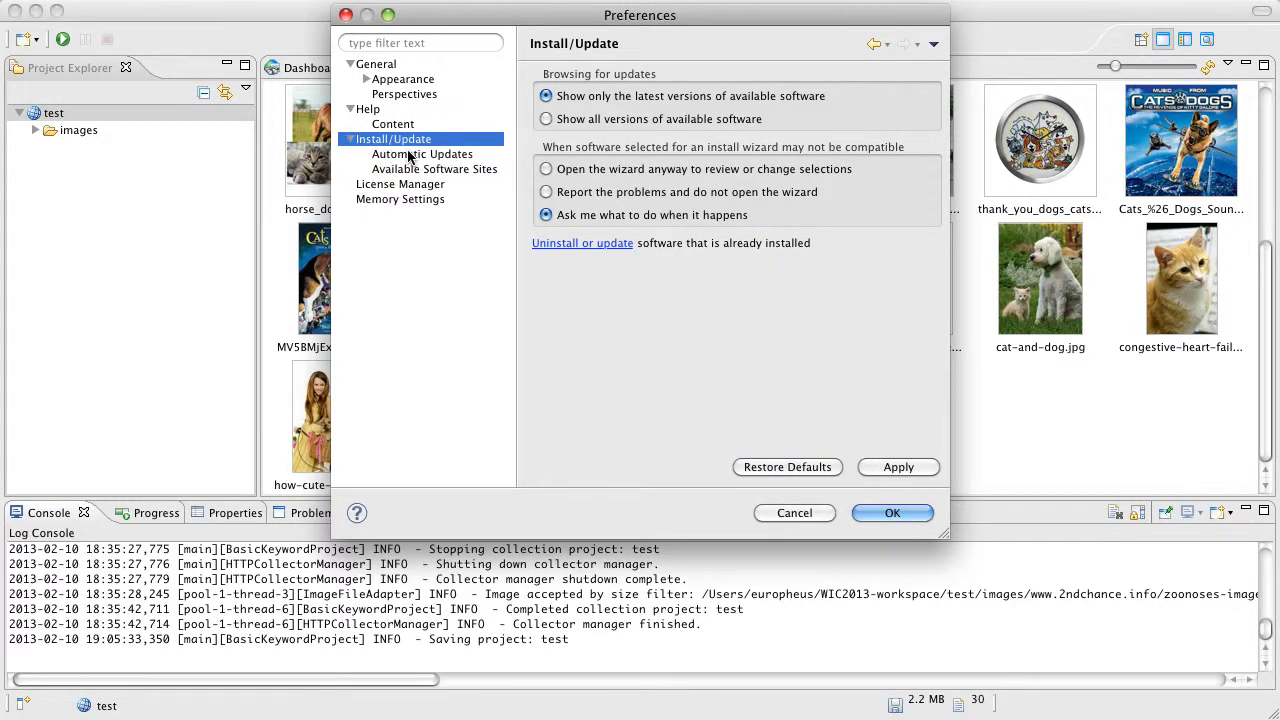
click(409, 156)
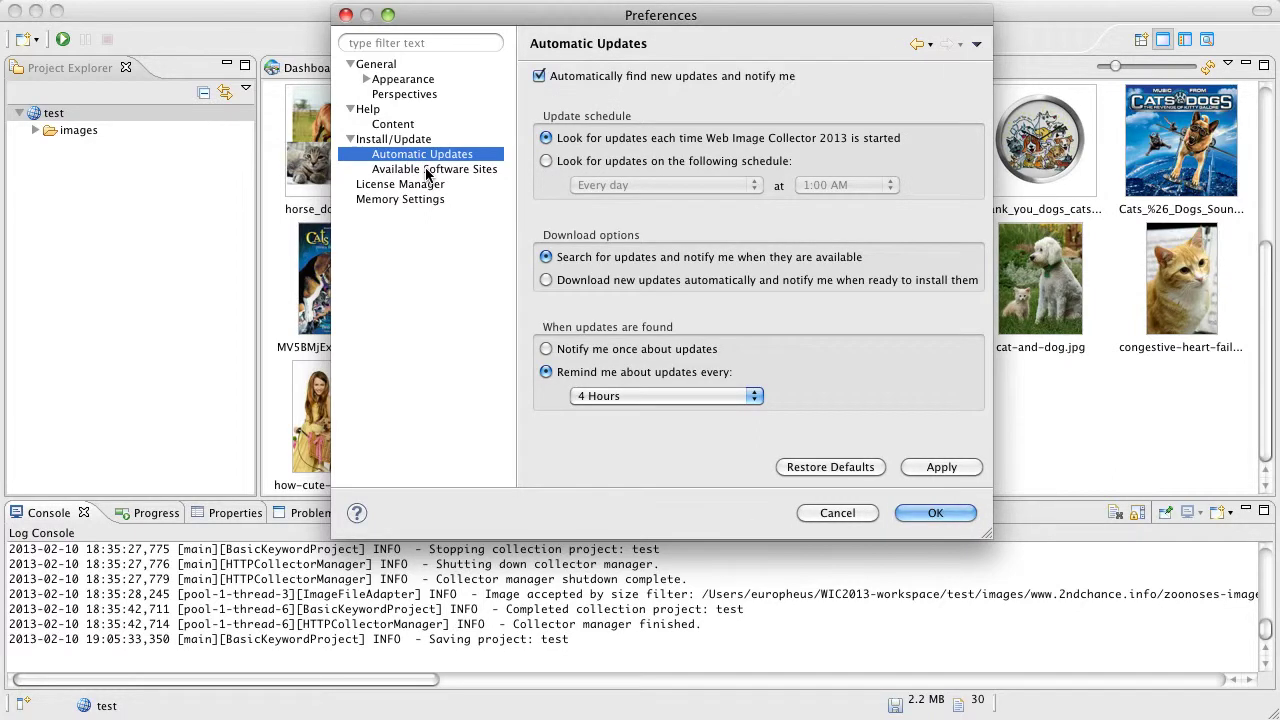
click(403, 187)
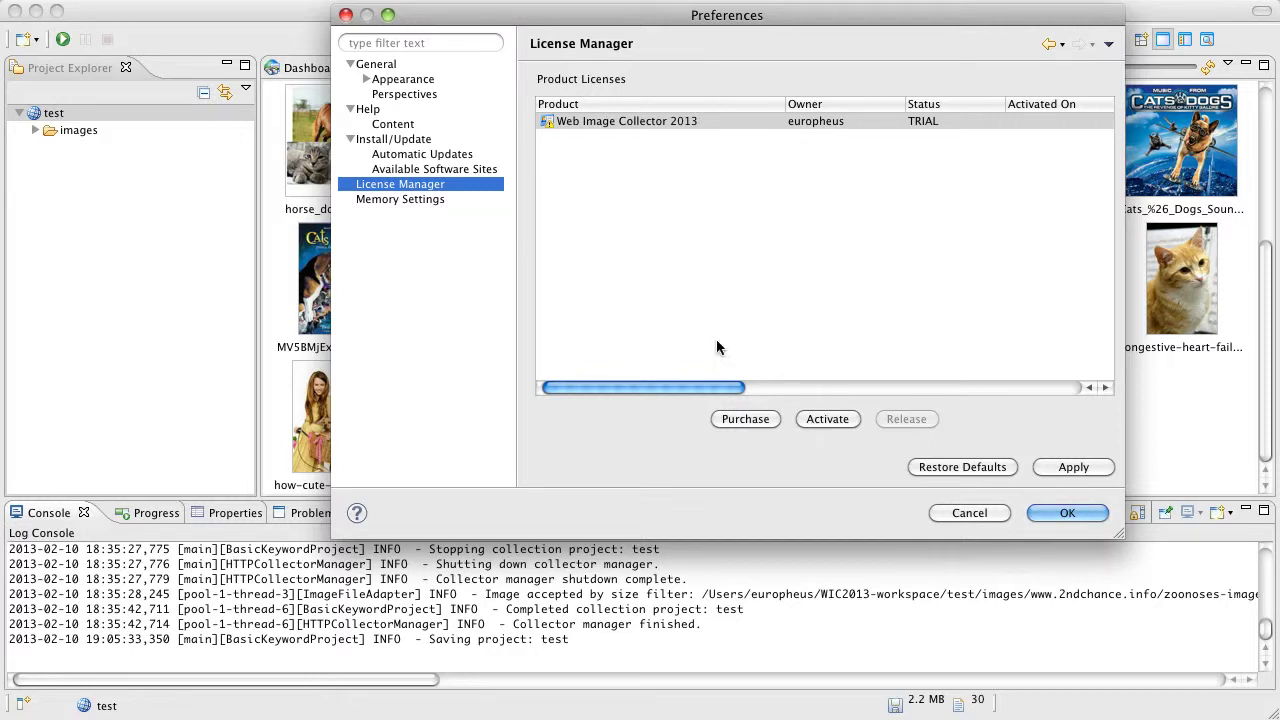
Step: Show the Memory Settings page, with maximum memory (RAM) at 384
click(425, 200)
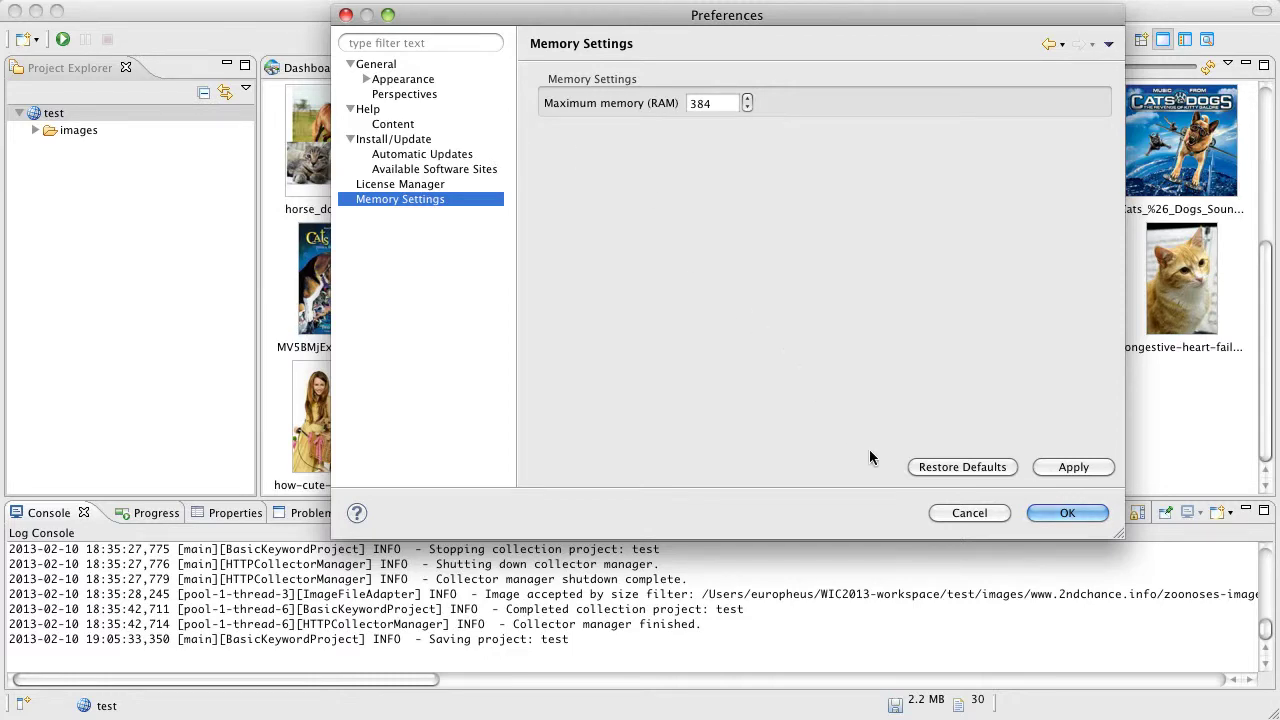
click(956, 510)
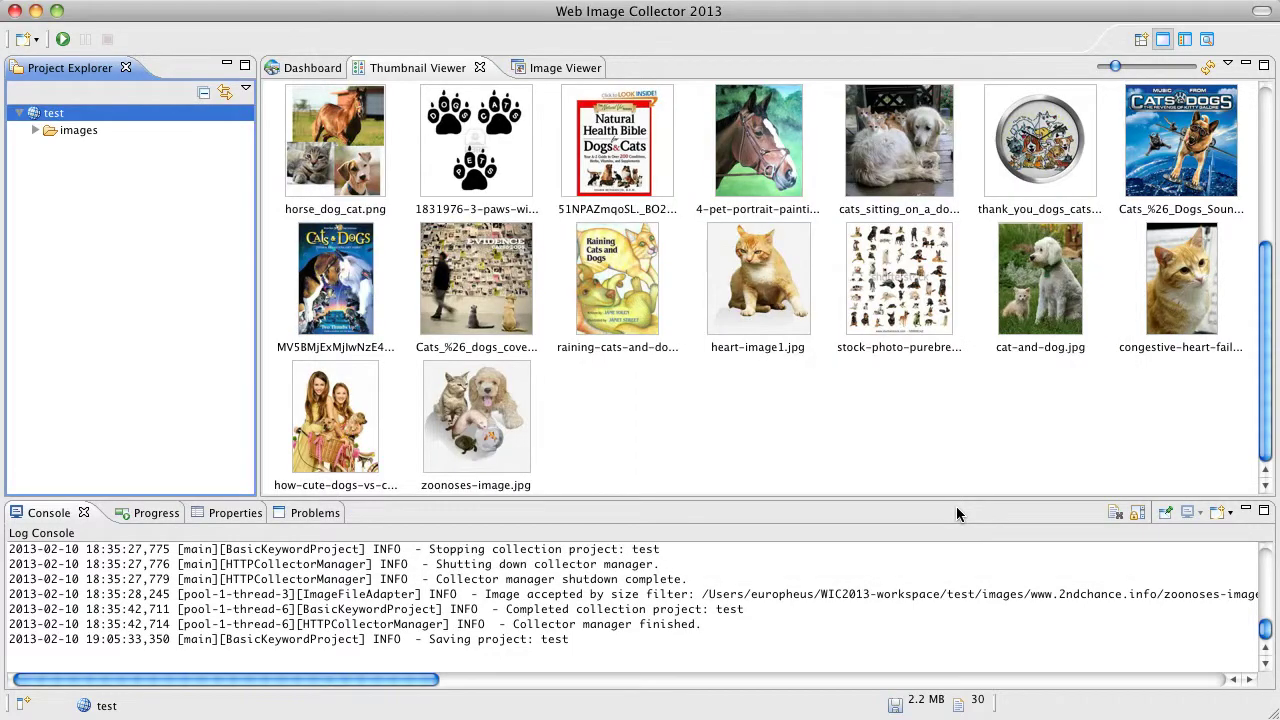